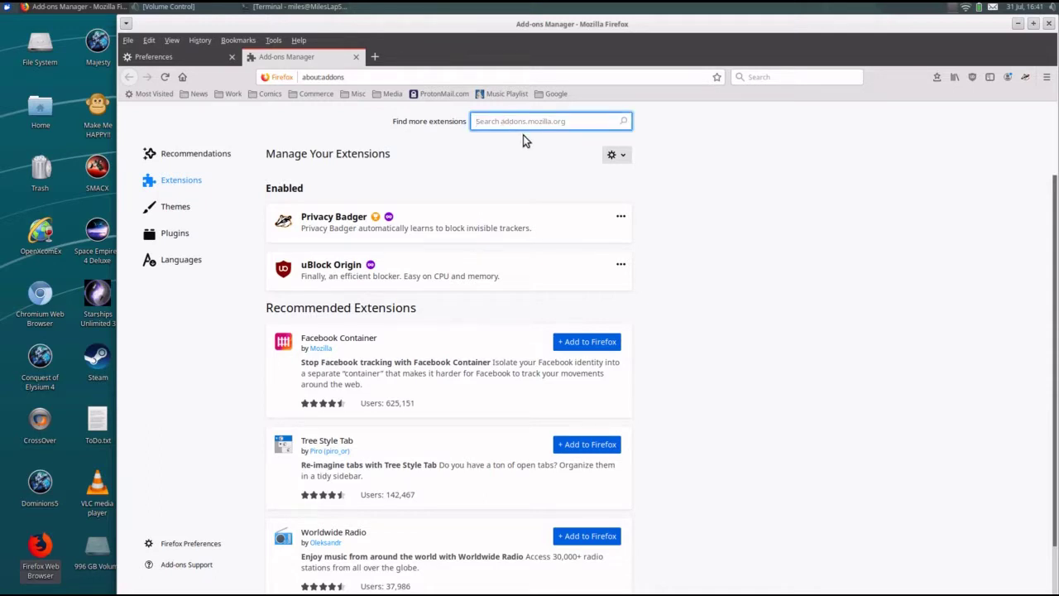
Search the add-ons site for "eff privacy badger", view the Privacy Badger extension page, and close its tab.
{"action": "type", "text": "eff privacy badger"}
{"action": "key", "text": "Return"}
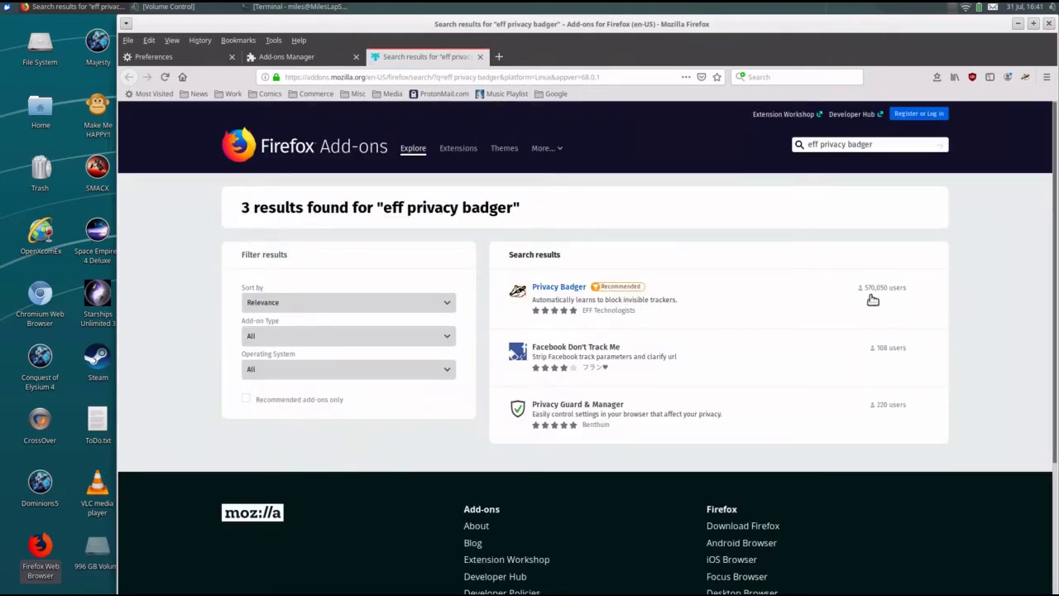
{"action": "left_click", "coordinate": [559, 288]}
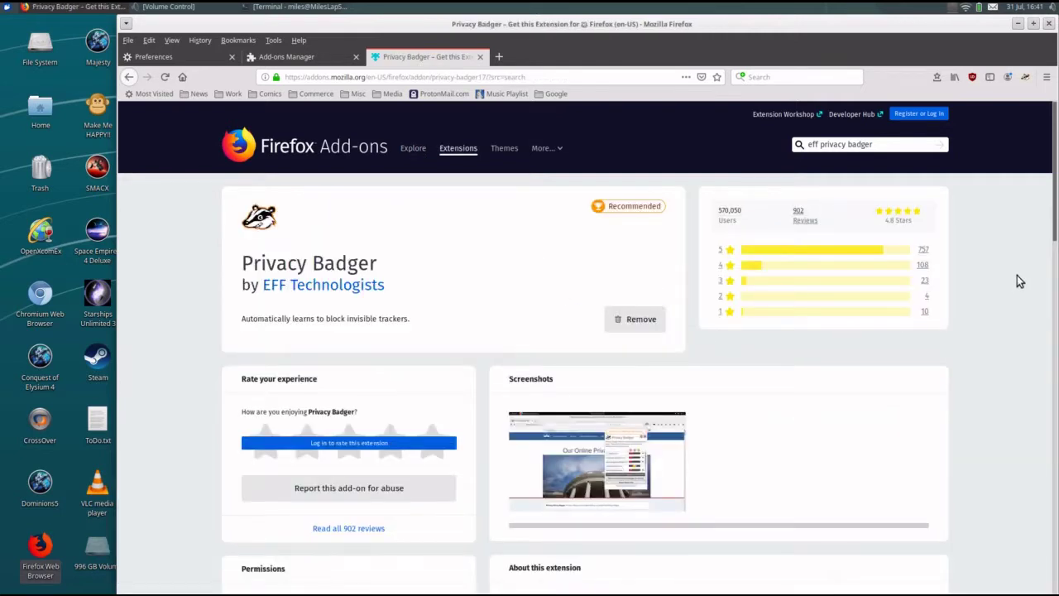
{"action": "left_click_drag", "start_coordinate": [1056, 192], "coordinate": [1057, 148]}
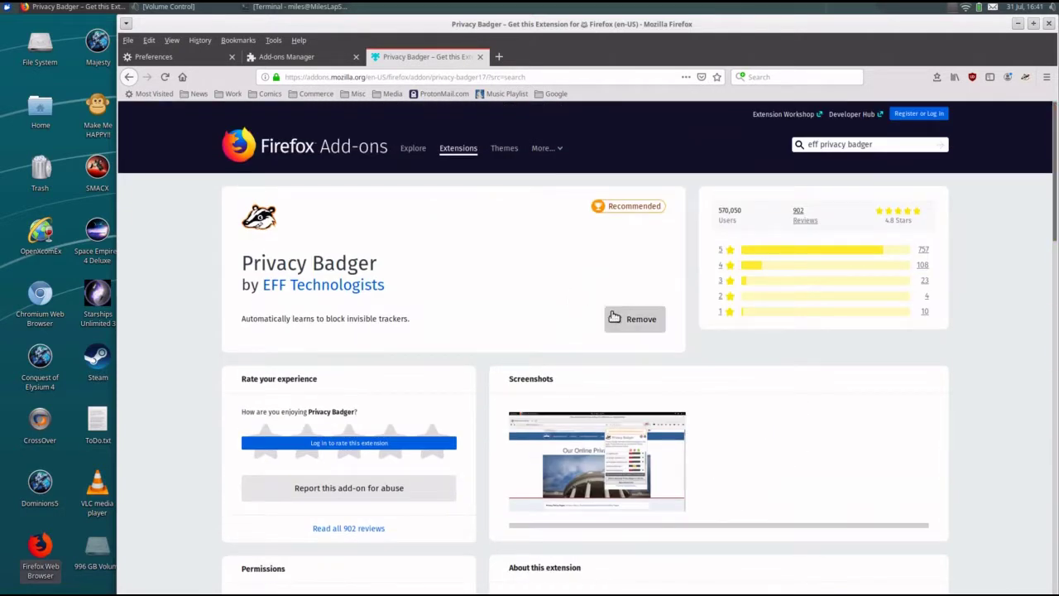
{"action": "left_click", "coordinate": [482, 57]}
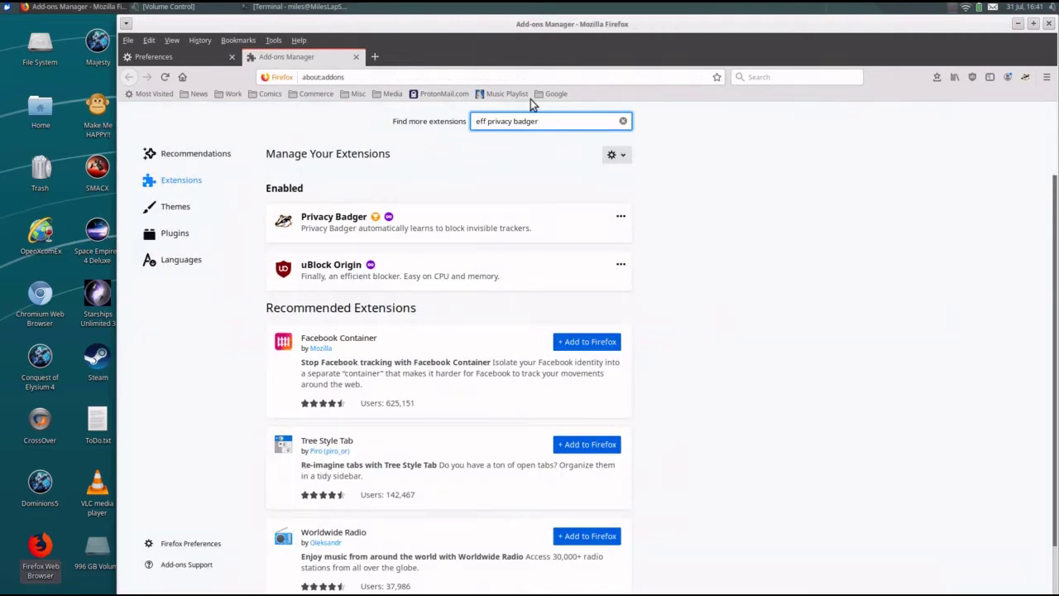
Replace the extension search with "ublock origin" and view the uBlock Origin extension page.
{"action": "left_click_drag", "start_coordinate": [538, 123], "coordinate": [414, 118]}
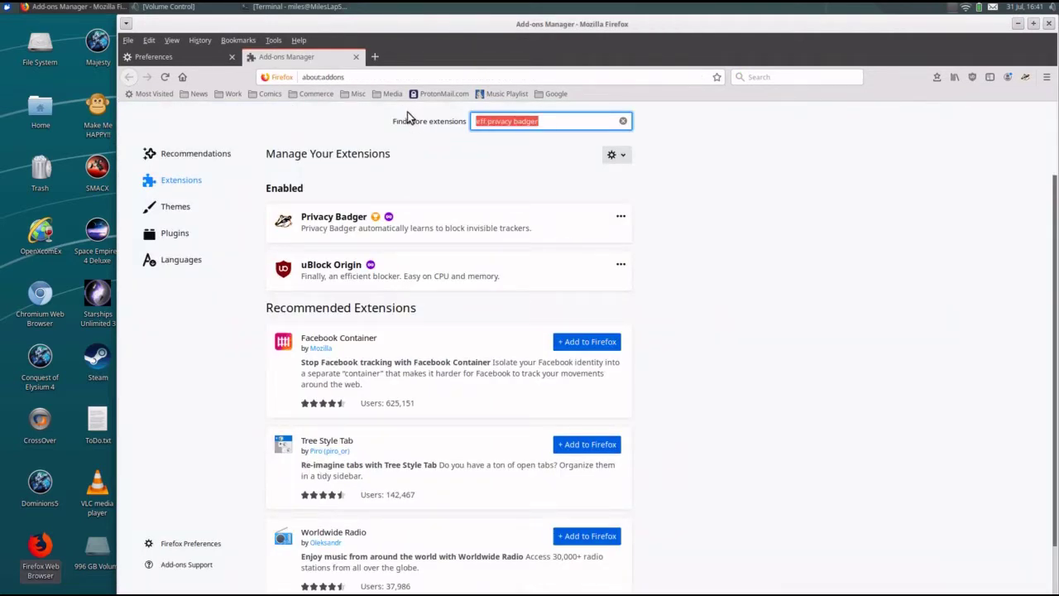
{"action": "key", "text": "BackSpace"}
{"action": "type", "text": "ublock ori"}
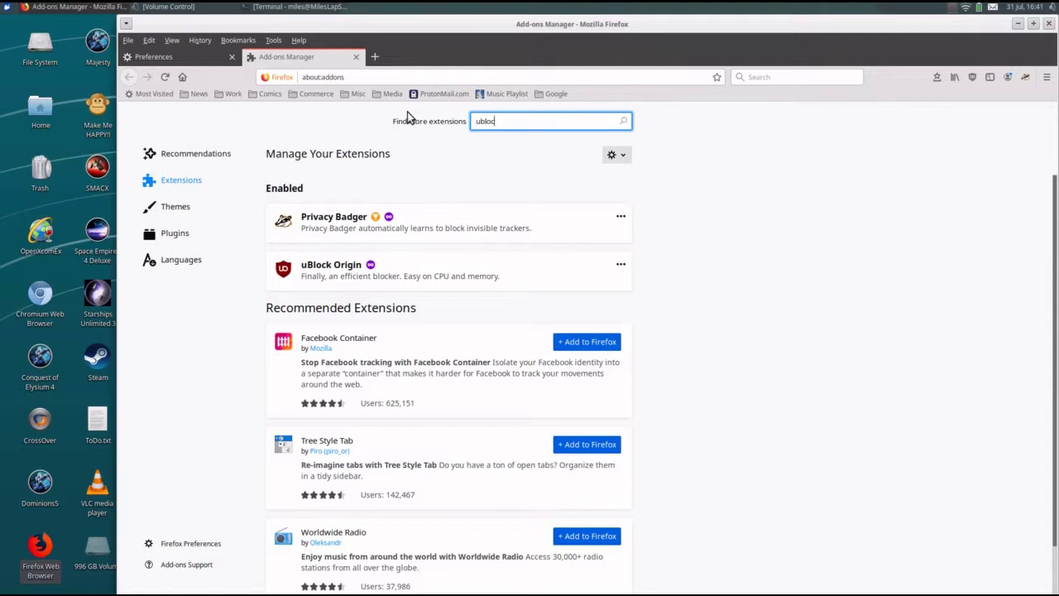
{"action": "type", "text": "gin"}
{"action": "key", "text": "Return"}
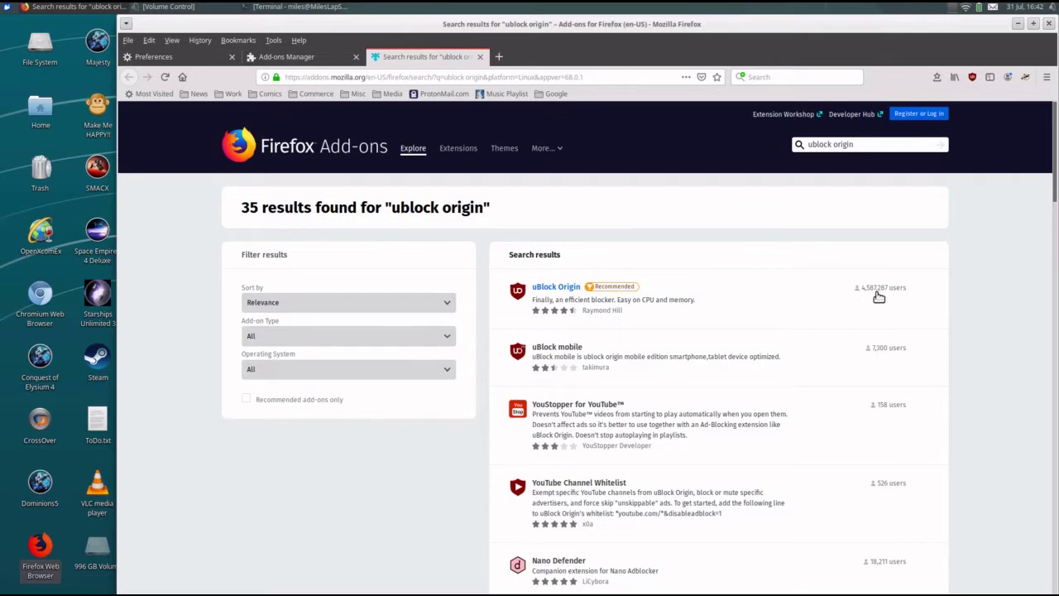
{"action": "left_click", "coordinate": [548, 288]}
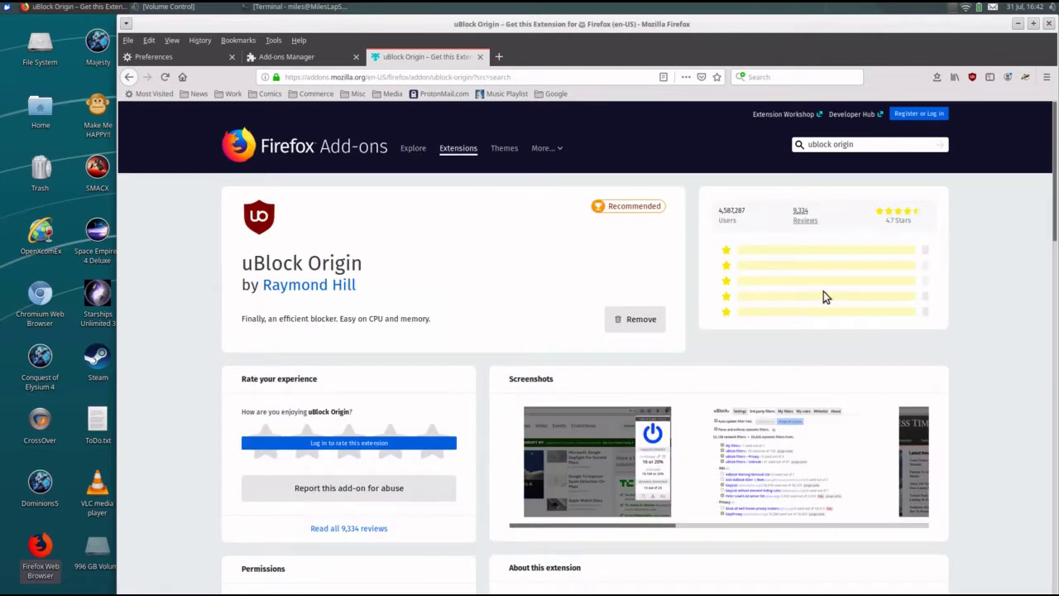
{"action": "left_click_drag", "start_coordinate": [1051, 217], "coordinate": [1055, 164]}
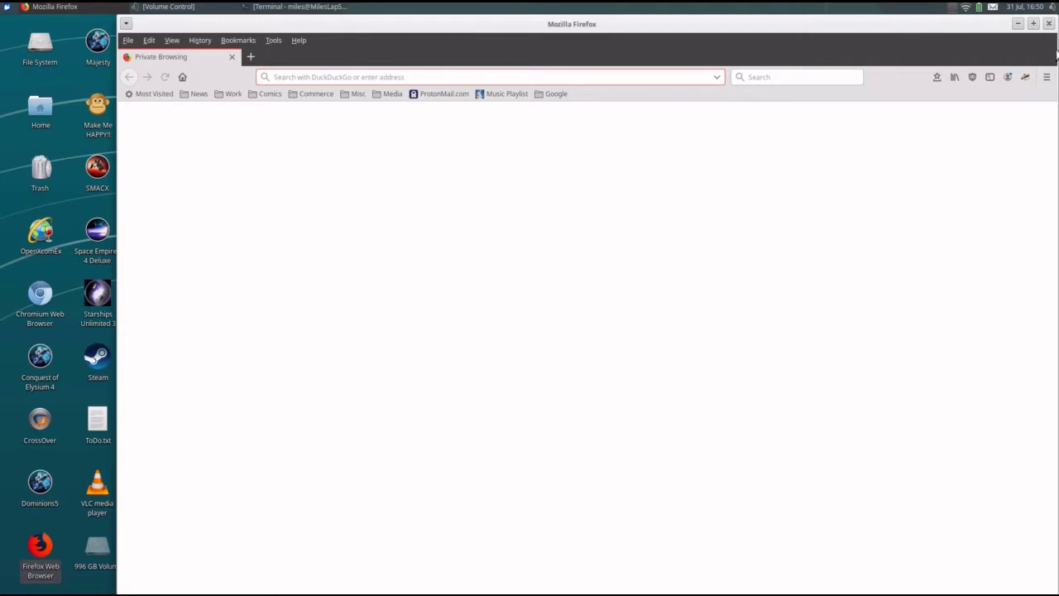
Open the browser preferences, look through the Home, Search and Privacy & Security pages, and return to General.
{"action": "left_click", "coordinate": [1048, 78]}
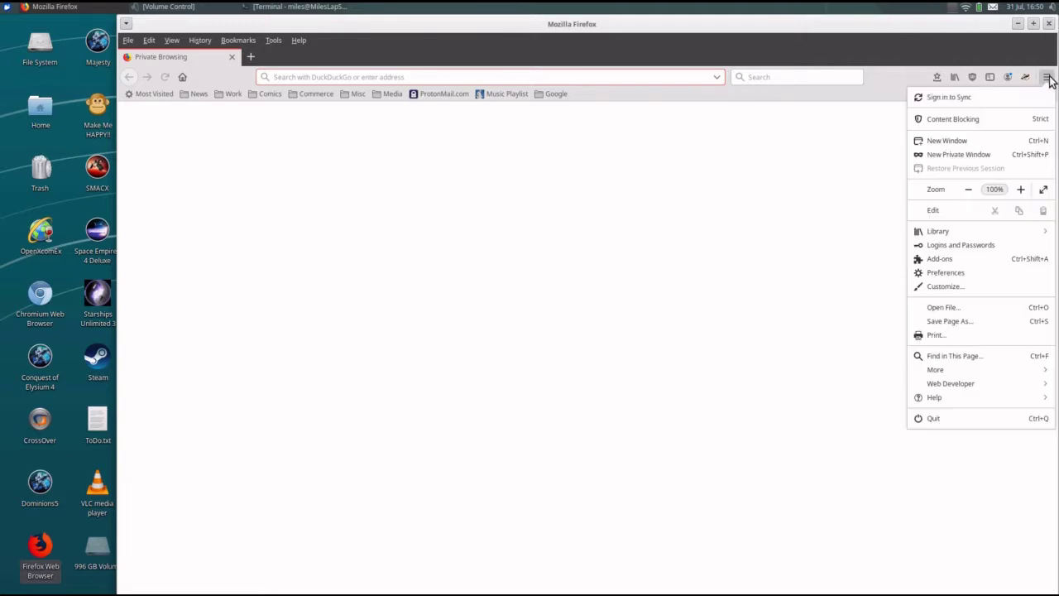
{"action": "left_click", "coordinate": [952, 275]}
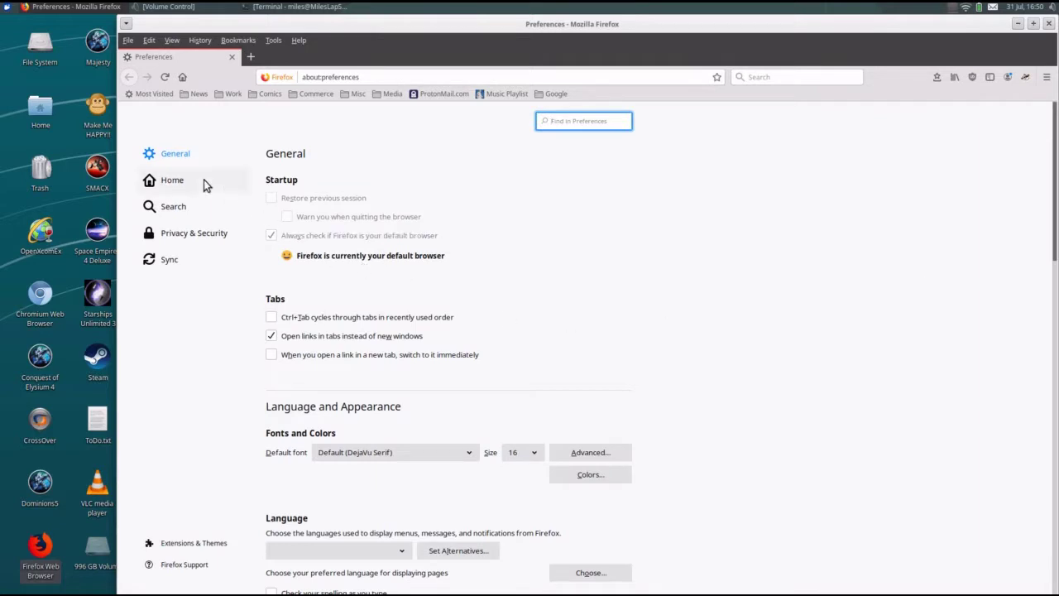
{"action": "left_click", "coordinate": [163, 182]}
{"action": "left_click", "coordinate": [171, 208]}
{"action": "left_click", "coordinate": [176, 233]}
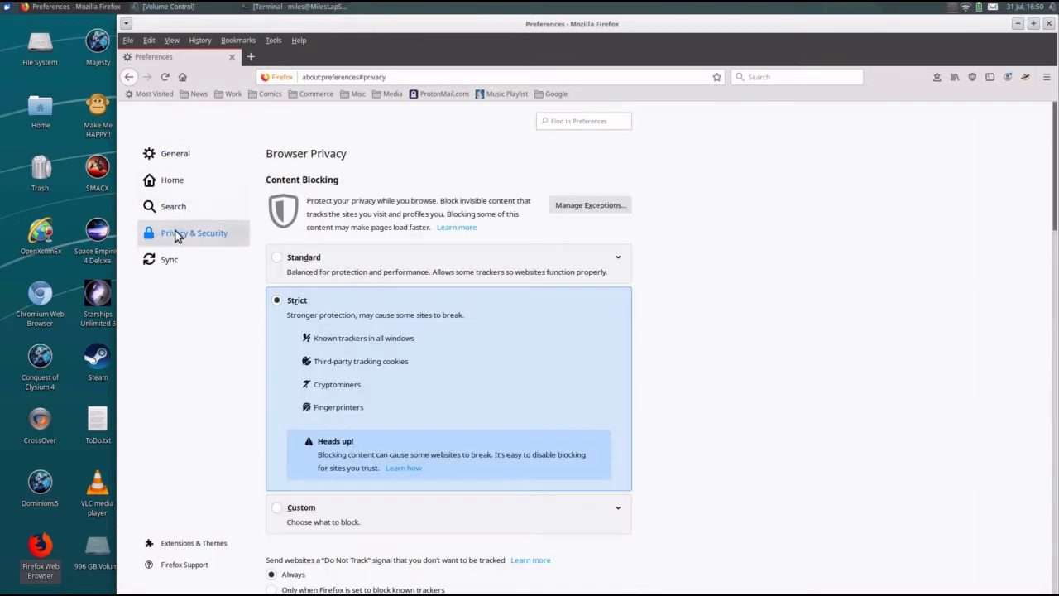
{"action": "left_click", "coordinate": [181, 159]}
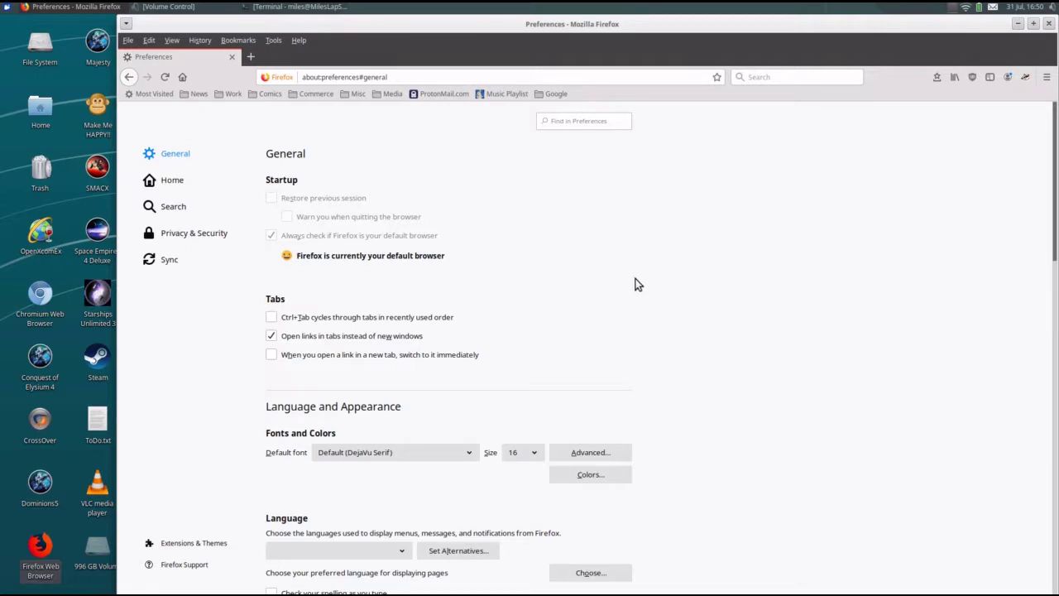
Examine the Language and Appearance settings and the Downloads options on the General page.
{"action": "scroll", "coordinate": [633, 283], "scroll_direction": "down", "scroll_amount": 5}
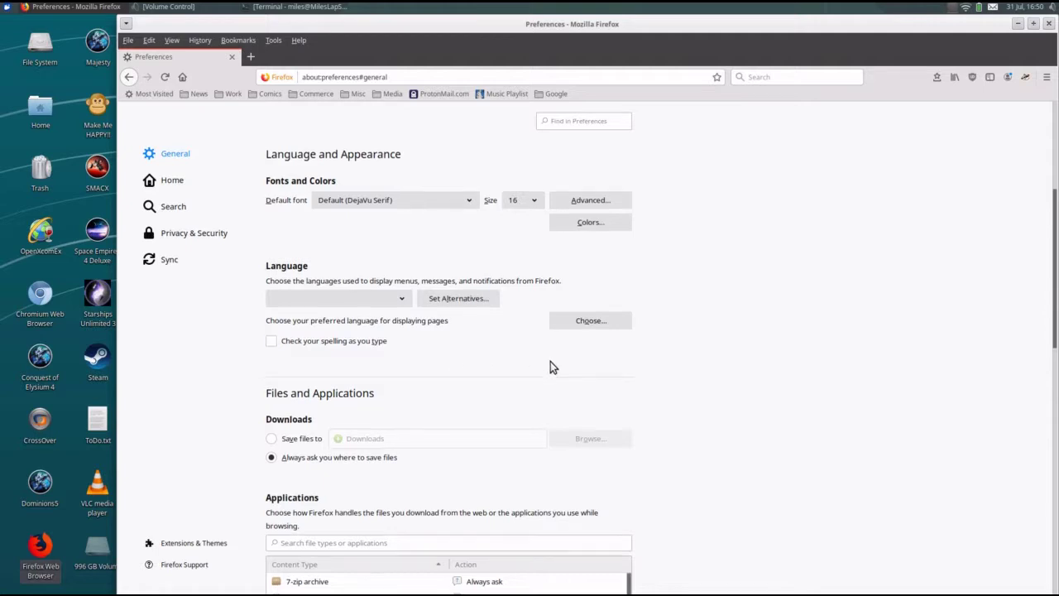
{"action": "scroll", "coordinate": [550, 362], "scroll_direction": "down", "scroll_amount": 3}
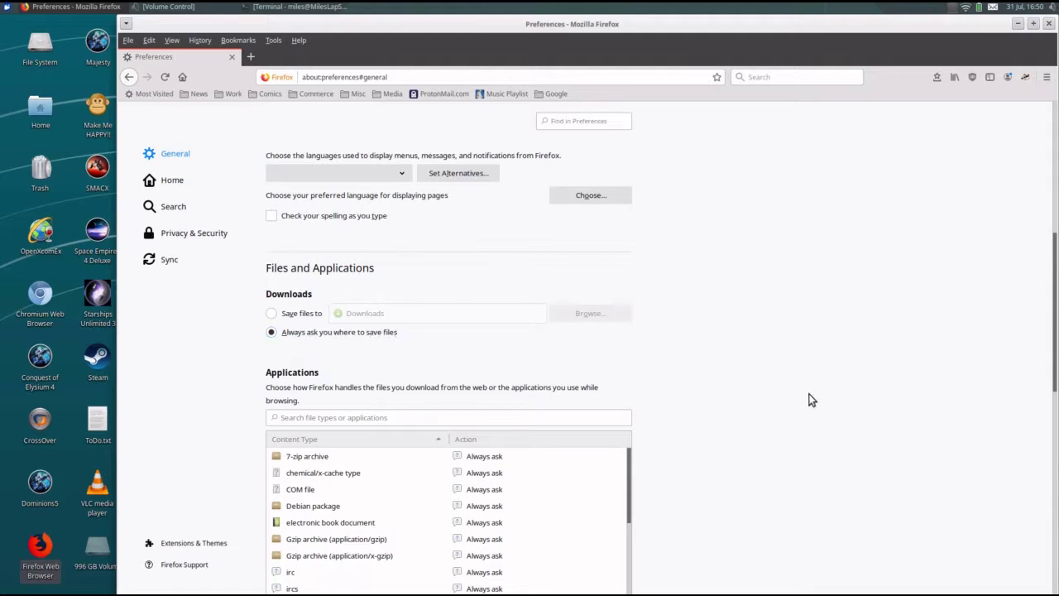
{"action": "scroll", "coordinate": [810, 400], "scroll_direction": "down", "scroll_amount": 3}
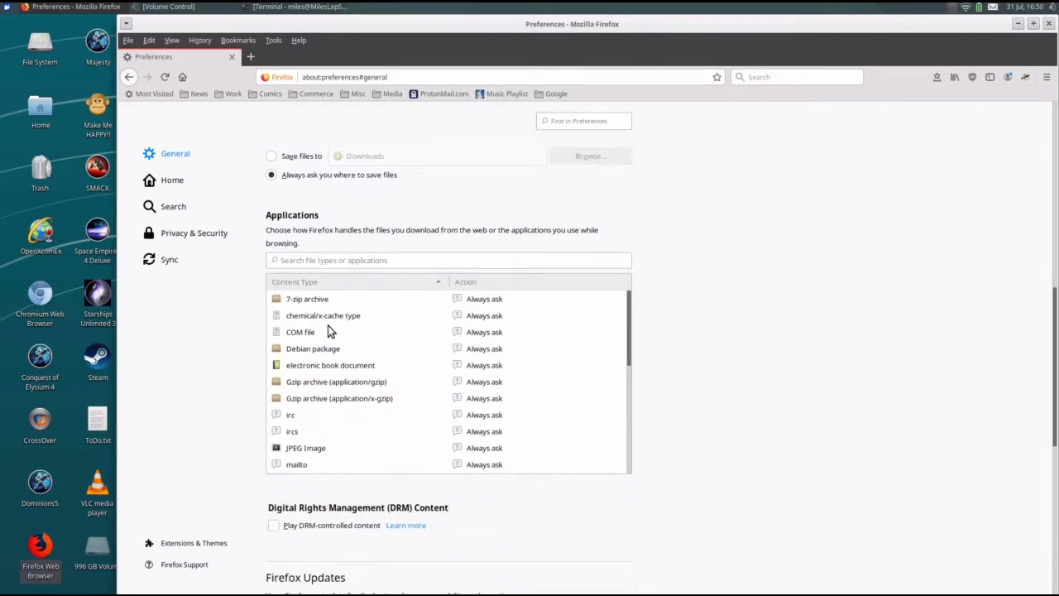
Examine the Applications content types and the action choices for Portable Document Format (PDF), leaving the PDF action as it is.
{"action": "scroll", "coordinate": [391, 354], "scroll_direction": "down", "scroll_amount": 3}
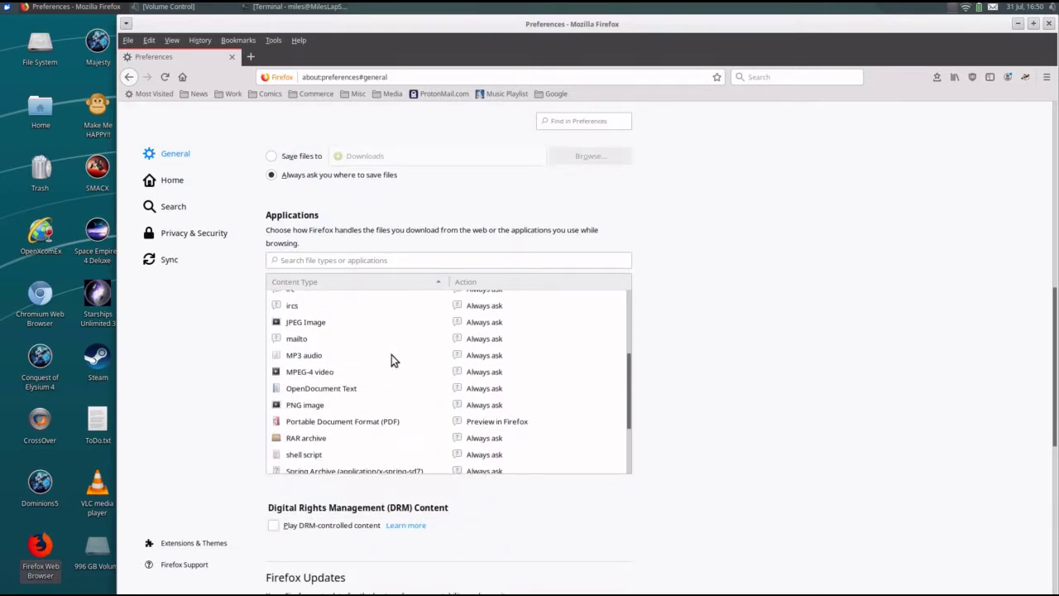
{"action": "scroll", "coordinate": [391, 355], "scroll_direction": "down", "scroll_amount": 1}
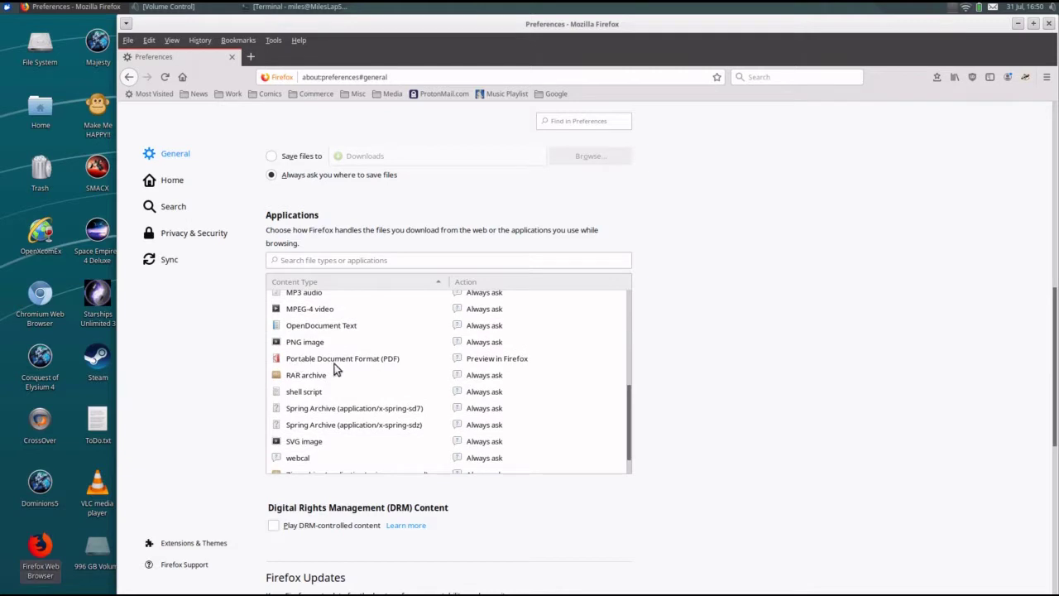
{"action": "left_click", "coordinate": [479, 362]}
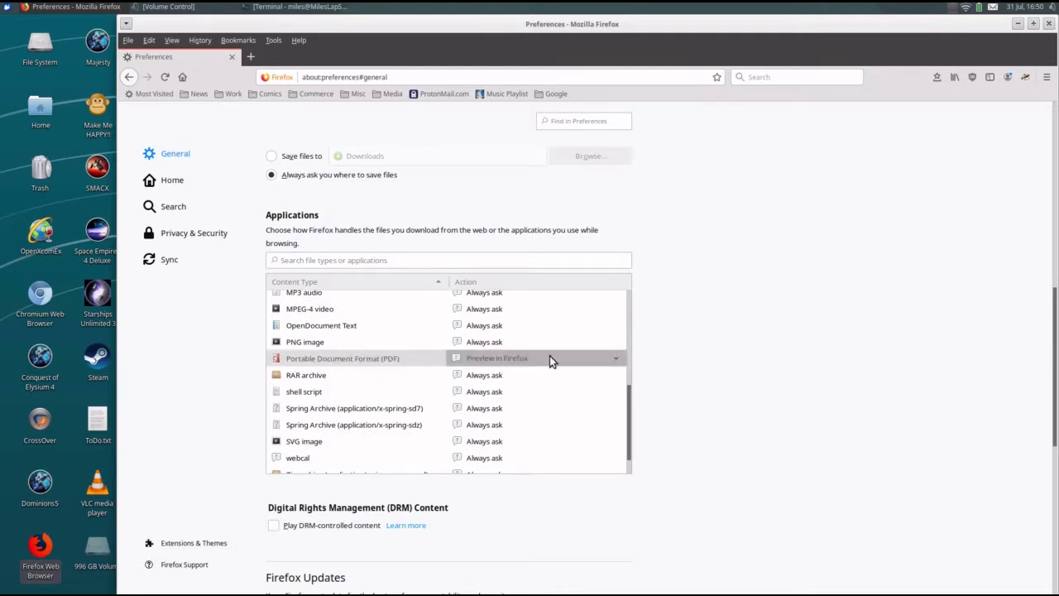
{"action": "left_click", "coordinate": [619, 361]}
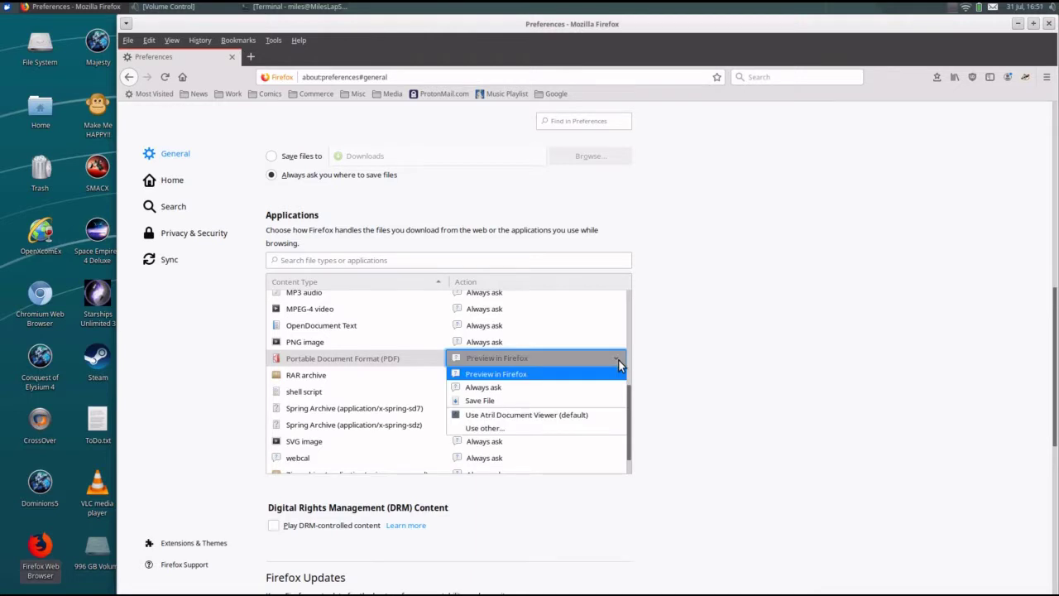
{"action": "left_click", "coordinate": [619, 360]}
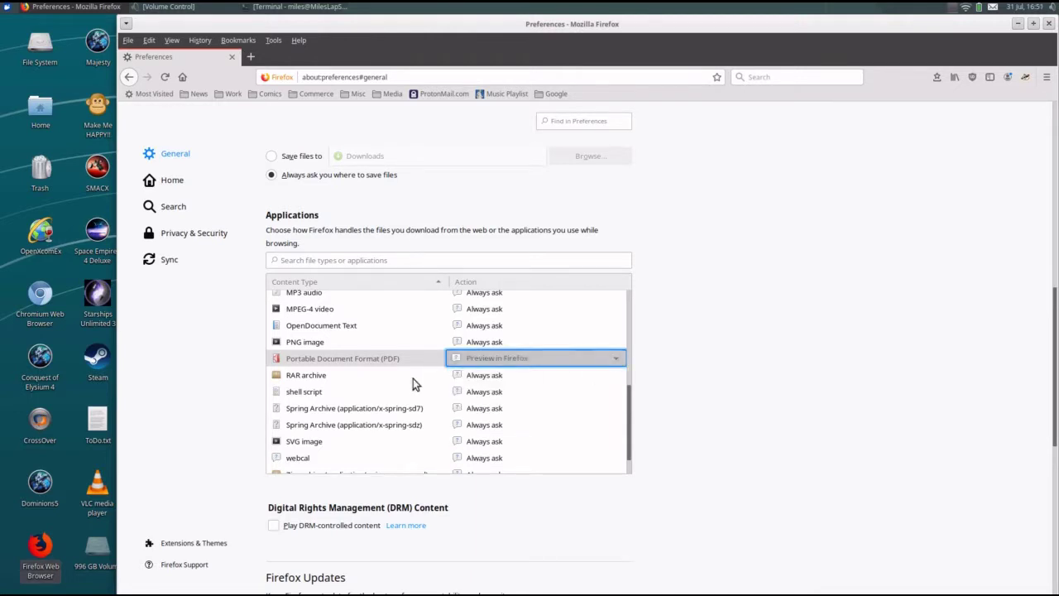
{"action": "scroll", "coordinate": [371, 381], "scroll_direction": "up", "scroll_amount": 10}
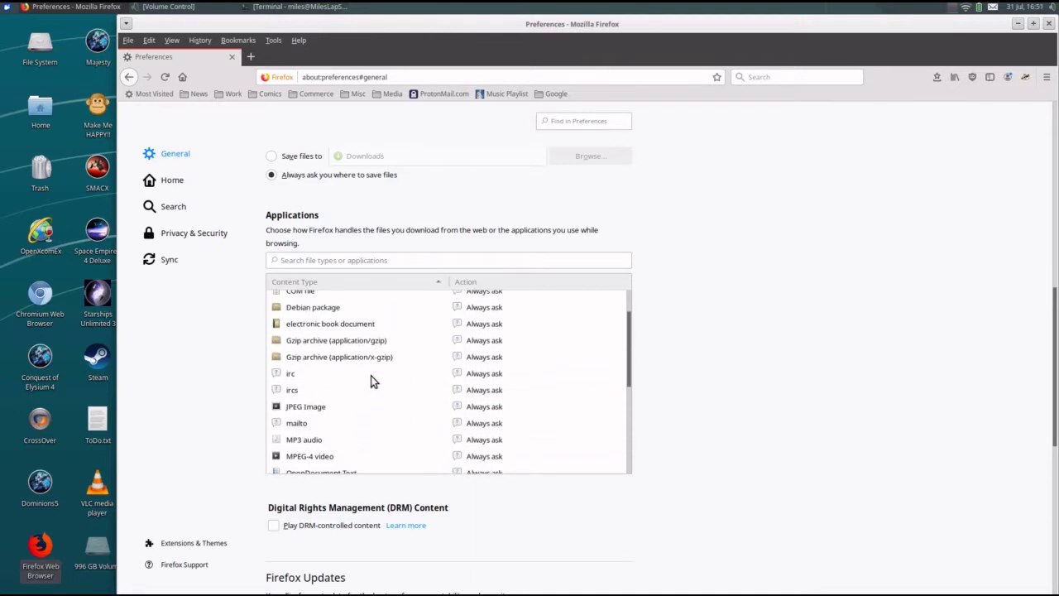
{"action": "scroll", "coordinate": [371, 381], "scroll_direction": "down", "scroll_amount": 10}
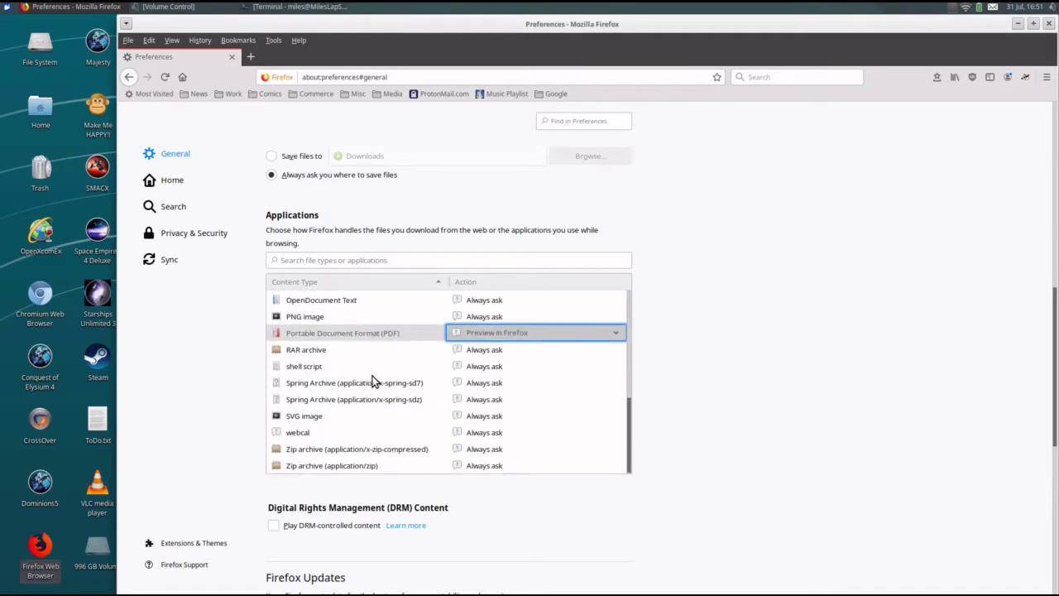
{"action": "scroll", "coordinate": [372, 381], "scroll_direction": "up", "scroll_amount": 3}
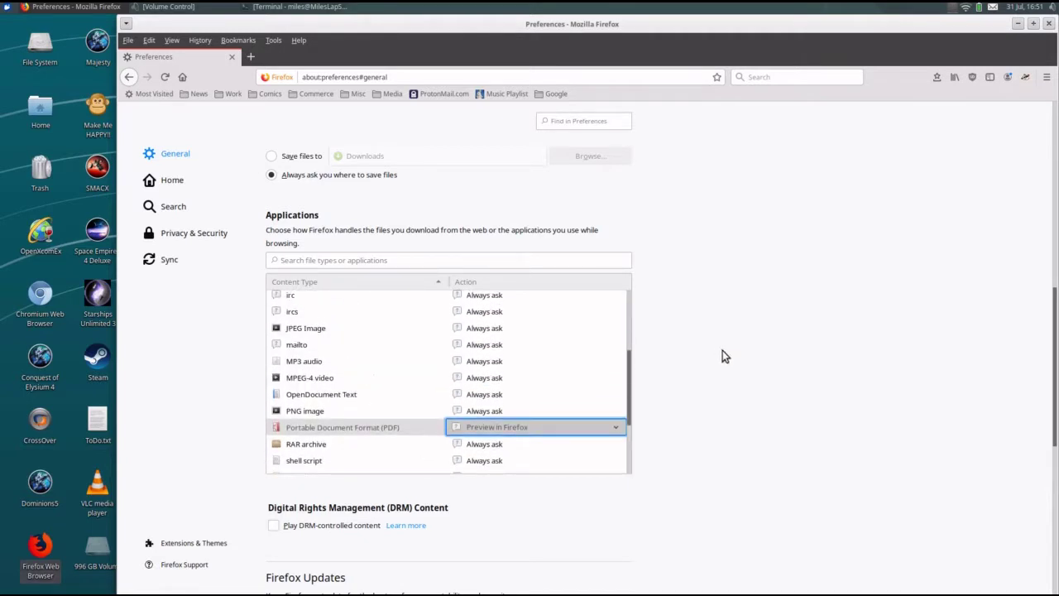
Examine the DRM content, Firefox Updates, Performance, Browsing and Network Settings sections of the General page.
{"action": "scroll", "coordinate": [723, 356], "scroll_direction": "down", "scroll_amount": 4}
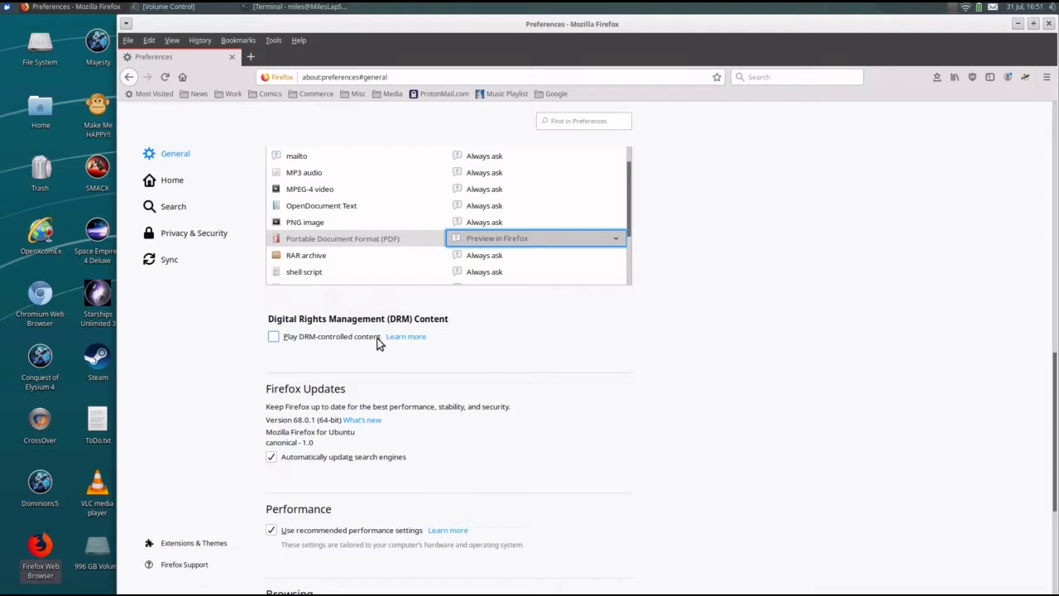
{"action": "scroll", "coordinate": [358, 357], "scroll_direction": "down", "scroll_amount": 3}
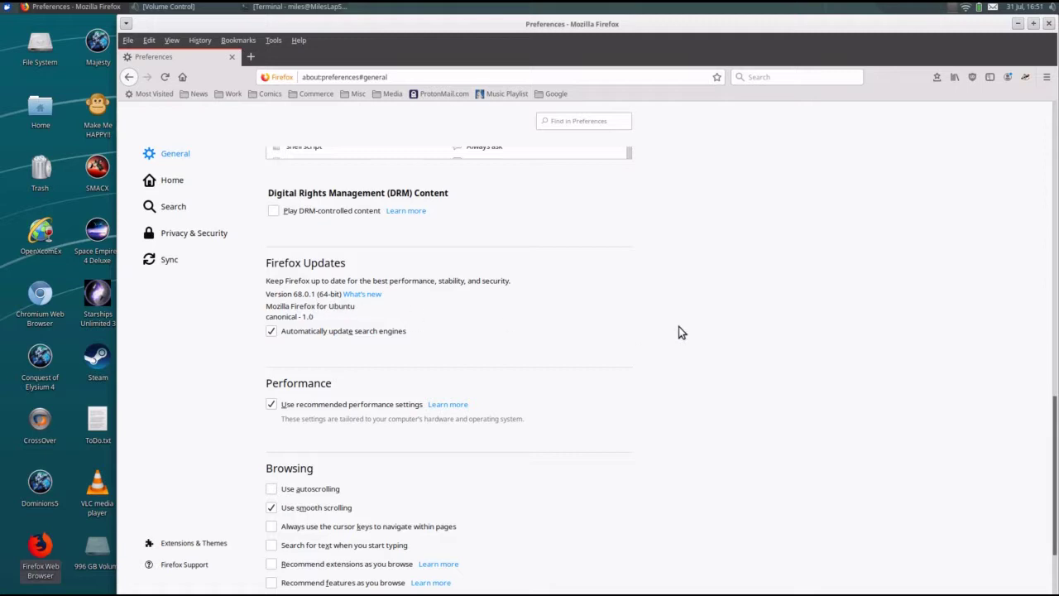
{"action": "scroll", "coordinate": [679, 331], "scroll_direction": "down", "scroll_amount": 3}
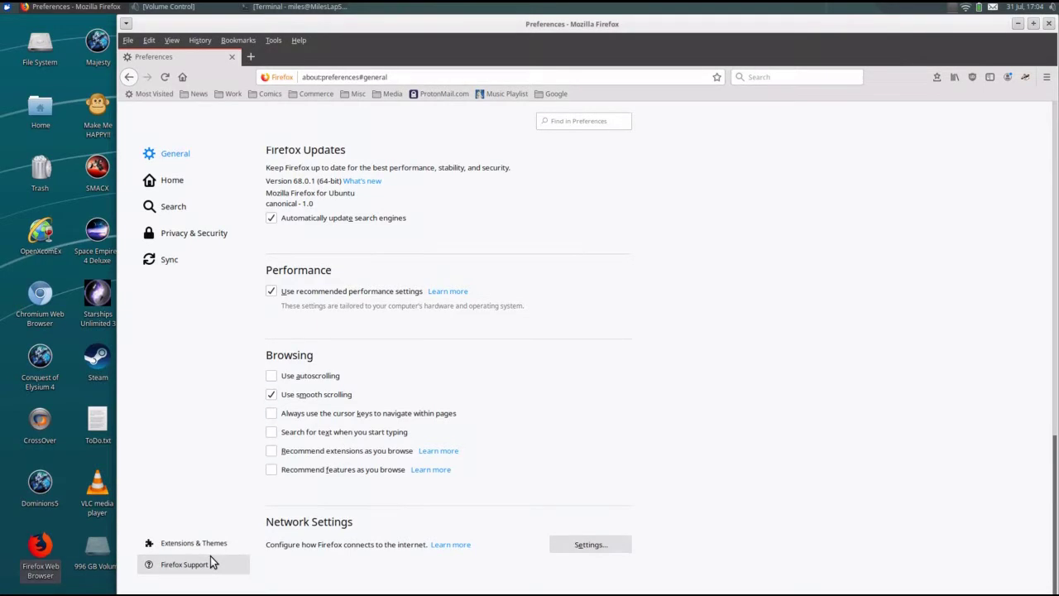
Review the Home page settings and the Search settings, including the default search engine choices and one-click search engines.
{"action": "left_click", "coordinate": [170, 181]}
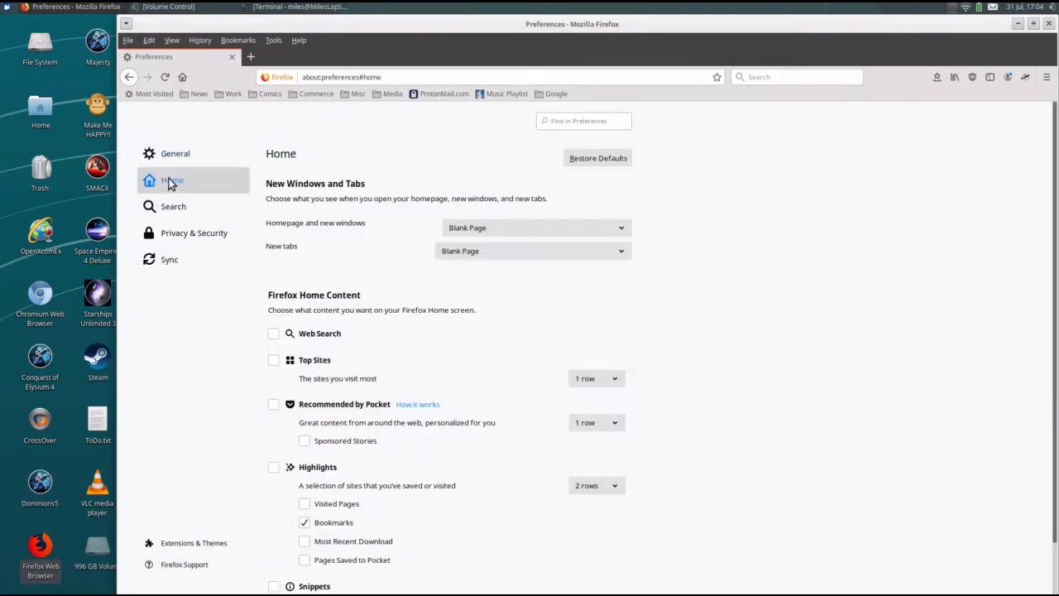
{"action": "scroll", "coordinate": [744, 376], "scroll_direction": "down", "scroll_amount": 2}
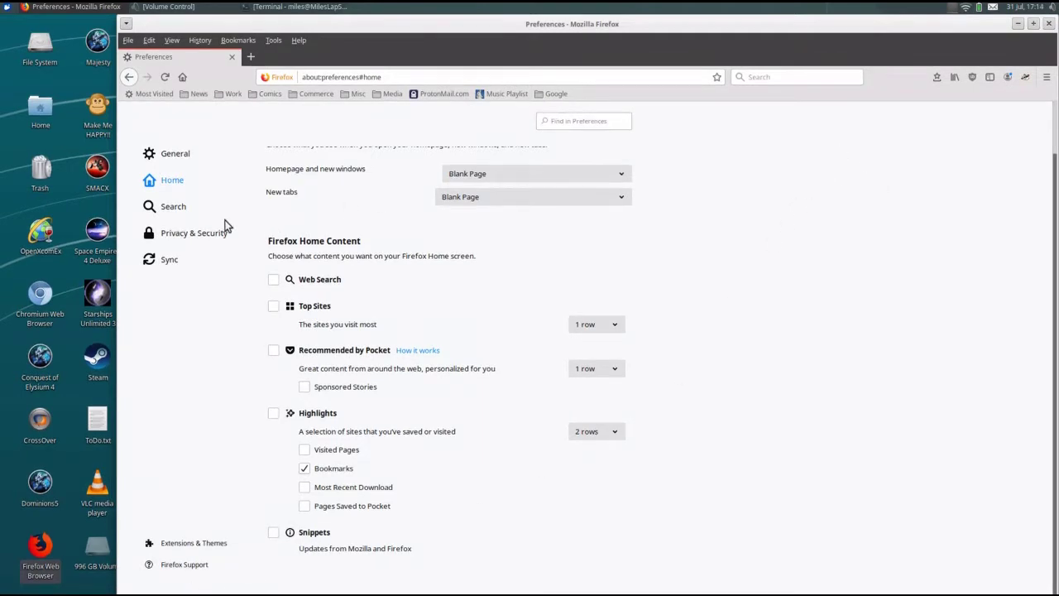
{"action": "left_click", "coordinate": [173, 207]}
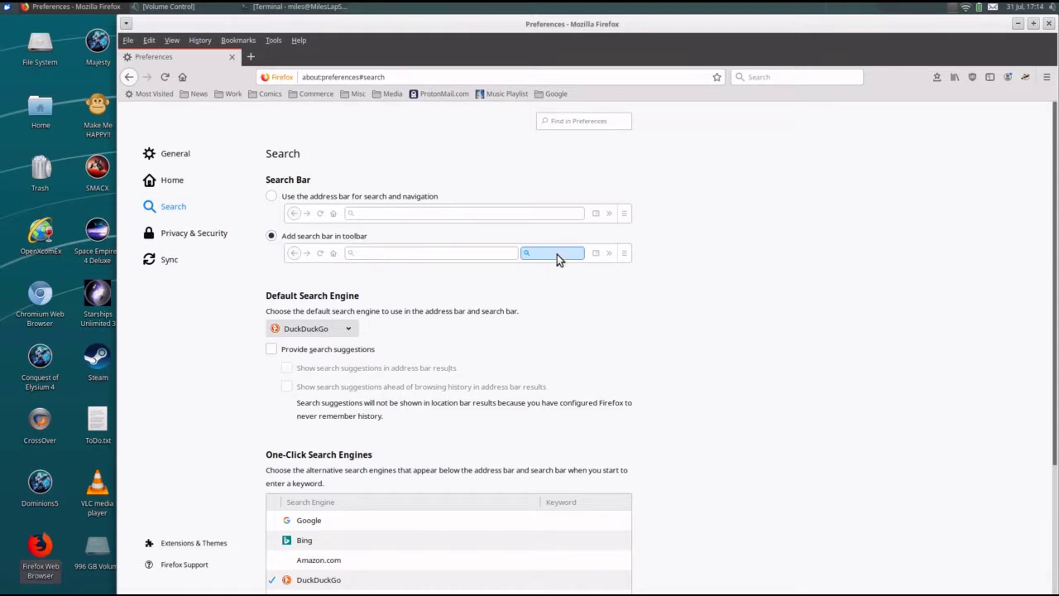
{"action": "scroll", "coordinate": [712, 283], "scroll_direction": "down", "scroll_amount": 3}
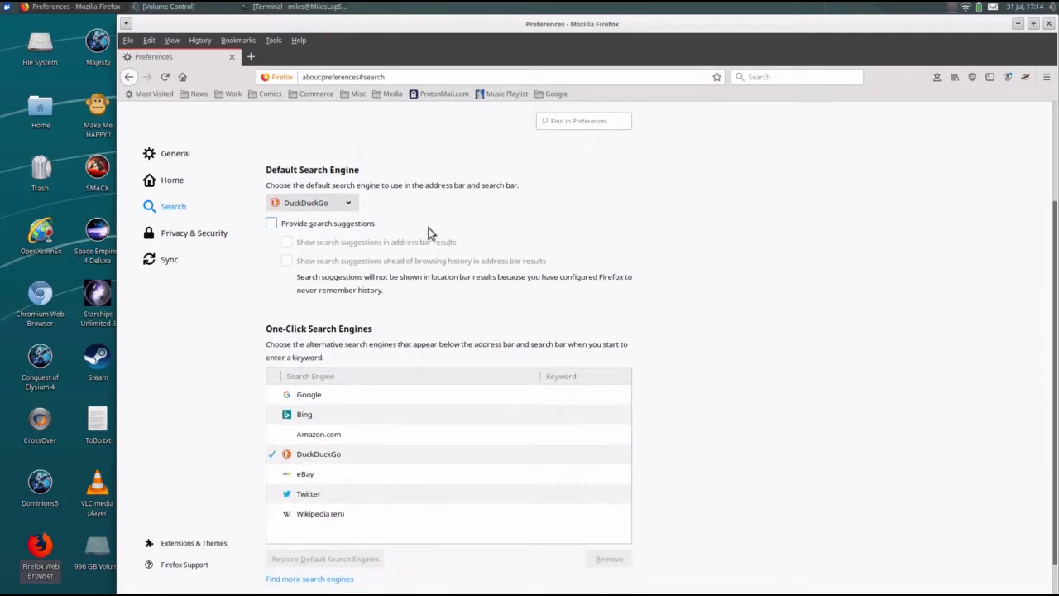
{"action": "left_click", "coordinate": [350, 204]}
{"action": "left_click", "coordinate": [350, 206]}
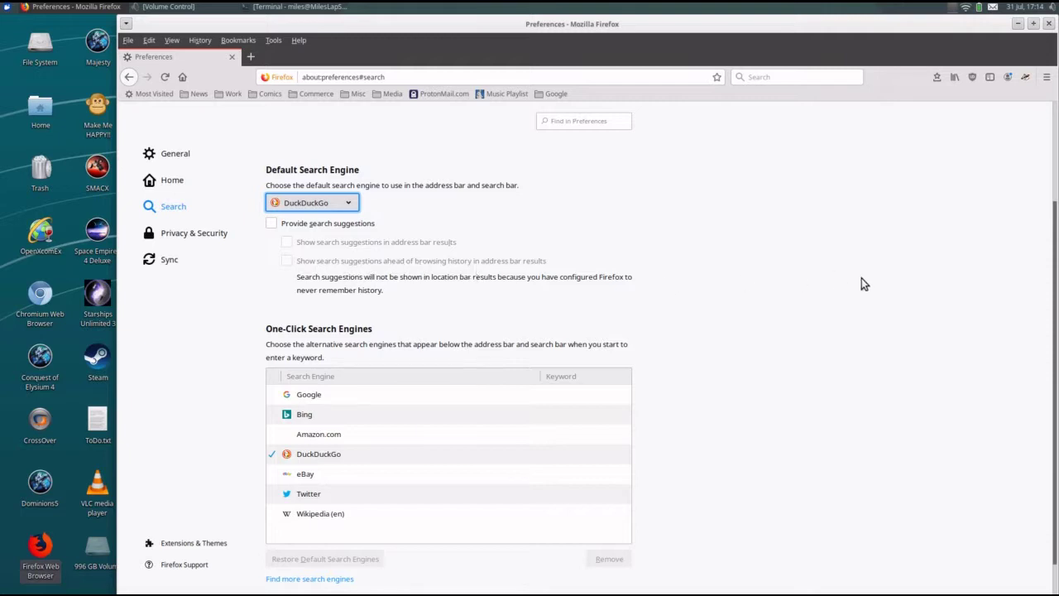
{"action": "scroll", "coordinate": [861, 278], "scroll_direction": "down", "scroll_amount": 1}
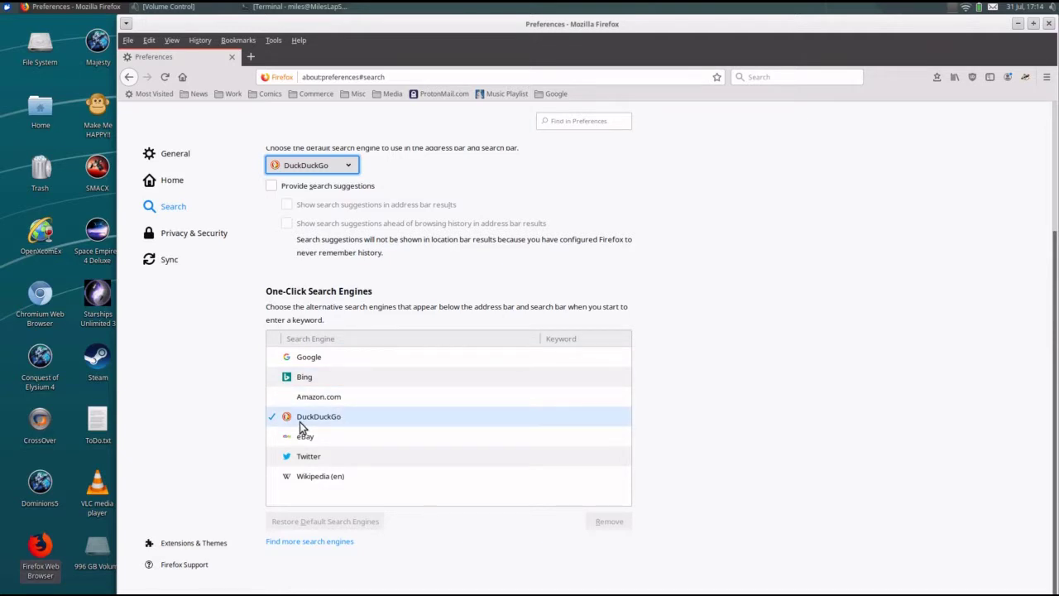
{"action": "left_click", "coordinate": [959, 8]}
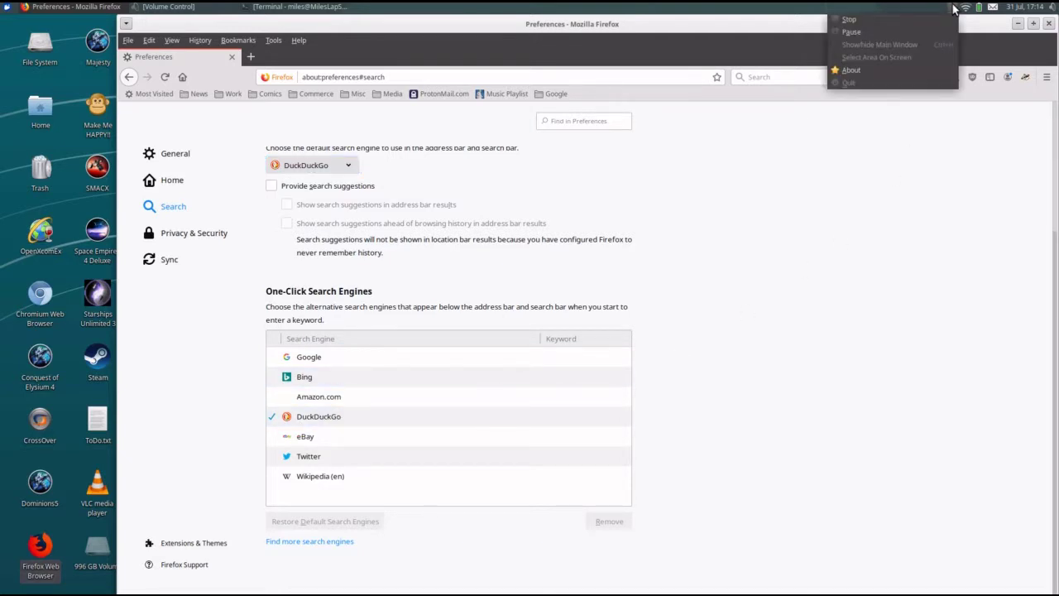
{"action": "left_click", "coordinate": [913, 19]}
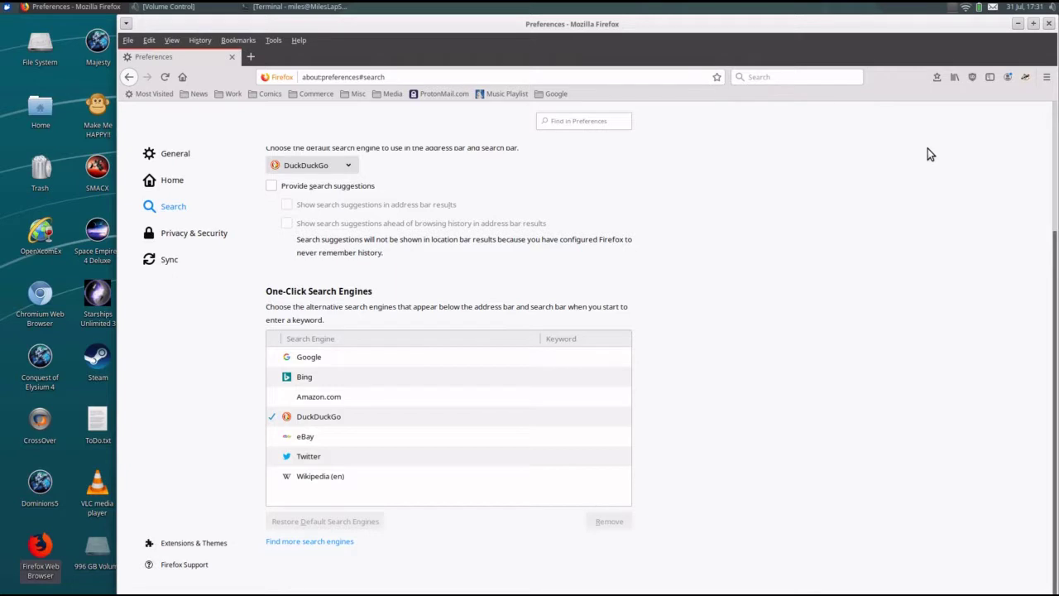
Examine the Content Blocking, Do Not Track, Cookies and Site Data, Logins and Passwords, and Forms and Autofill settings on the Privacy & Security page.
{"action": "left_click", "coordinate": [186, 233]}
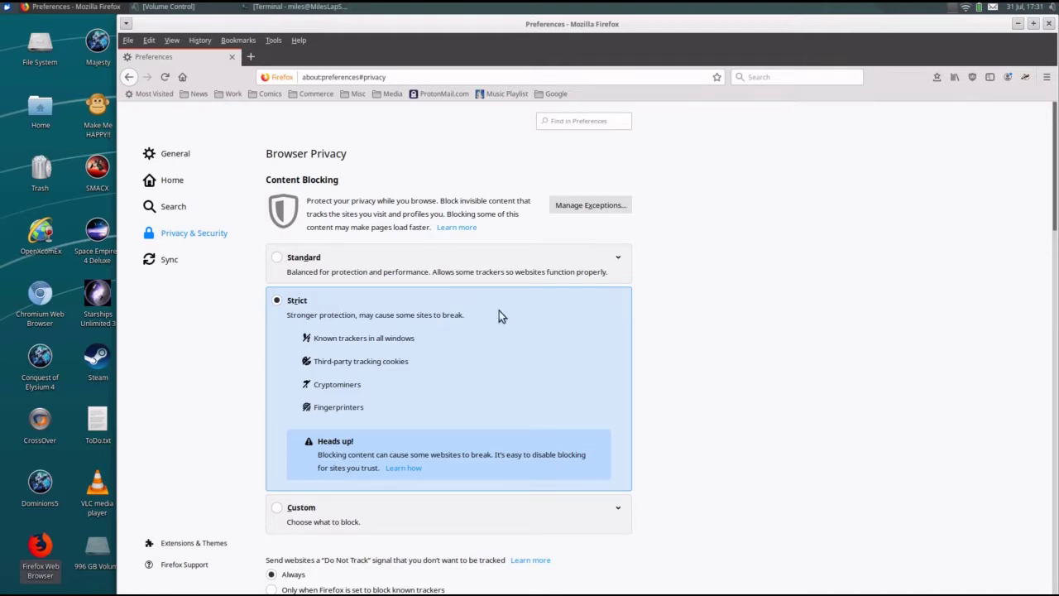
{"action": "scroll", "coordinate": [729, 339], "scroll_direction": "down", "scroll_amount": 5}
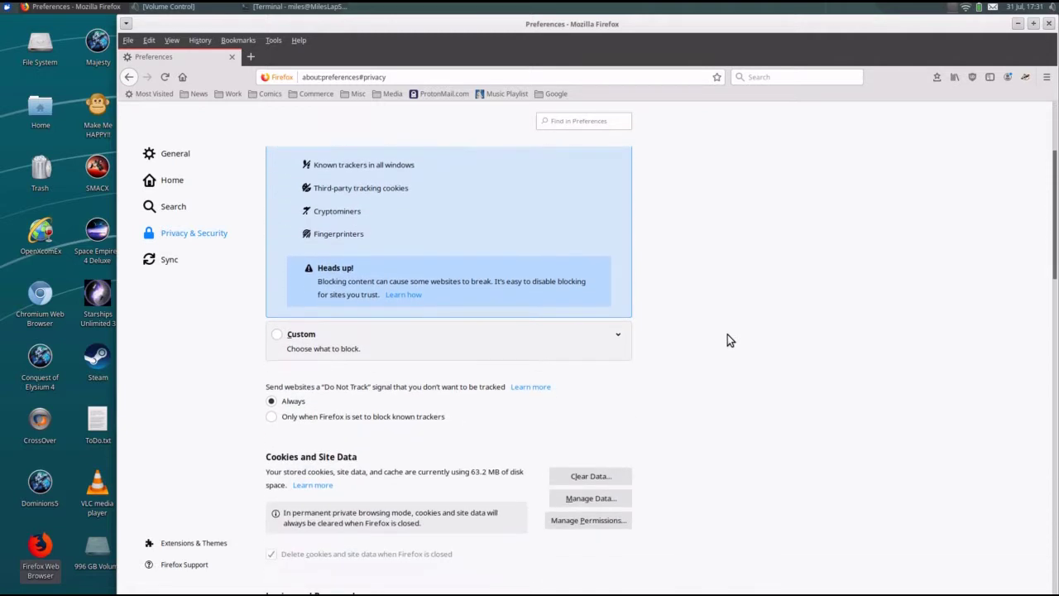
{"action": "scroll", "coordinate": [728, 335], "scroll_direction": "down", "scroll_amount": 1}
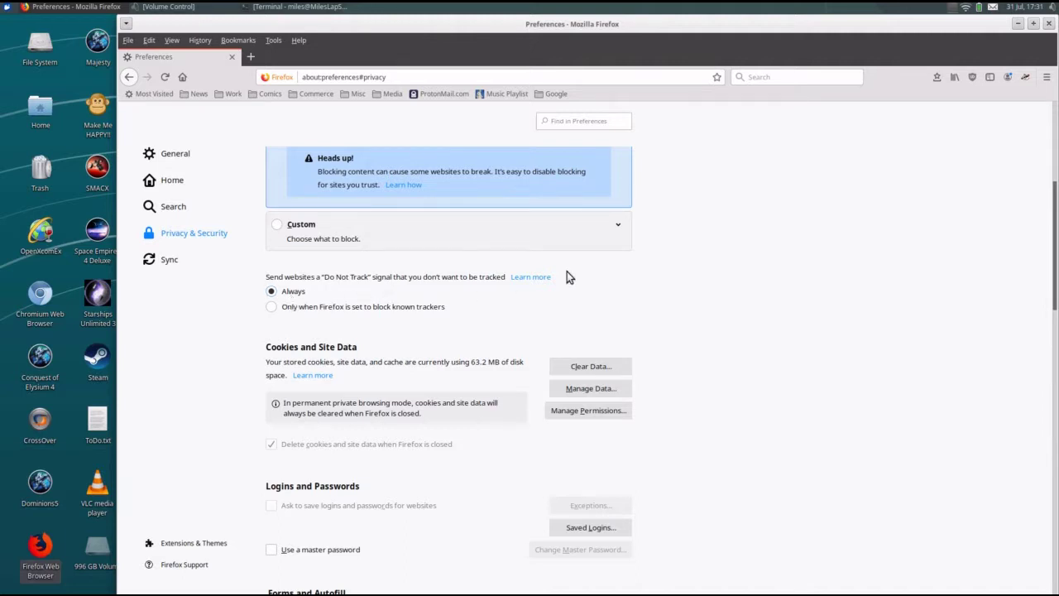
{"action": "scroll", "coordinate": [838, 269], "scroll_direction": "down", "scroll_amount": 1}
{"action": "scroll", "coordinate": [837, 270], "scroll_direction": "down", "scroll_amount": 1}
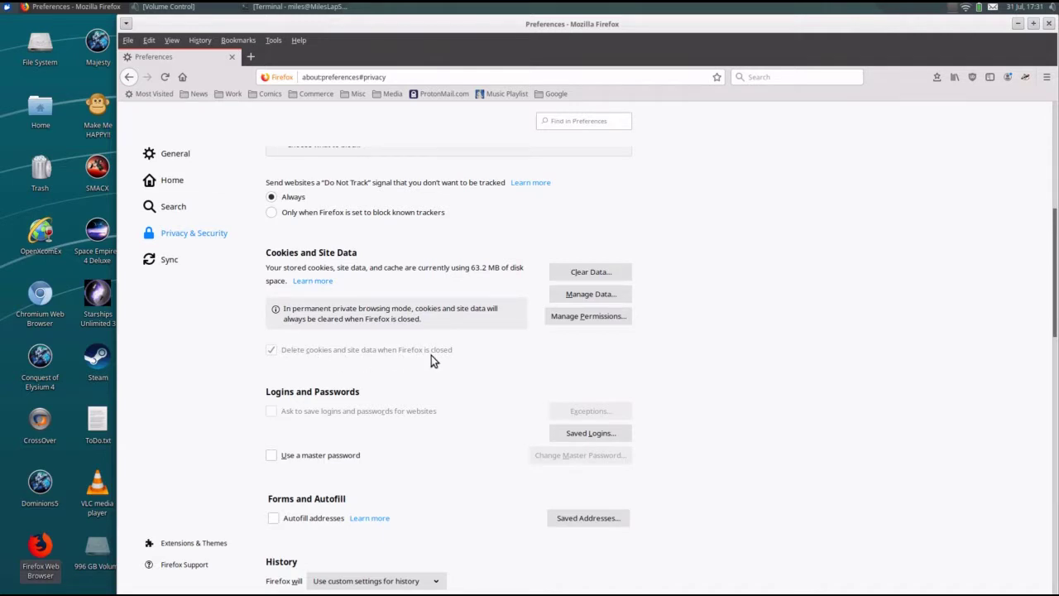
{"action": "scroll", "coordinate": [757, 364], "scroll_direction": "down", "scroll_amount": 3}
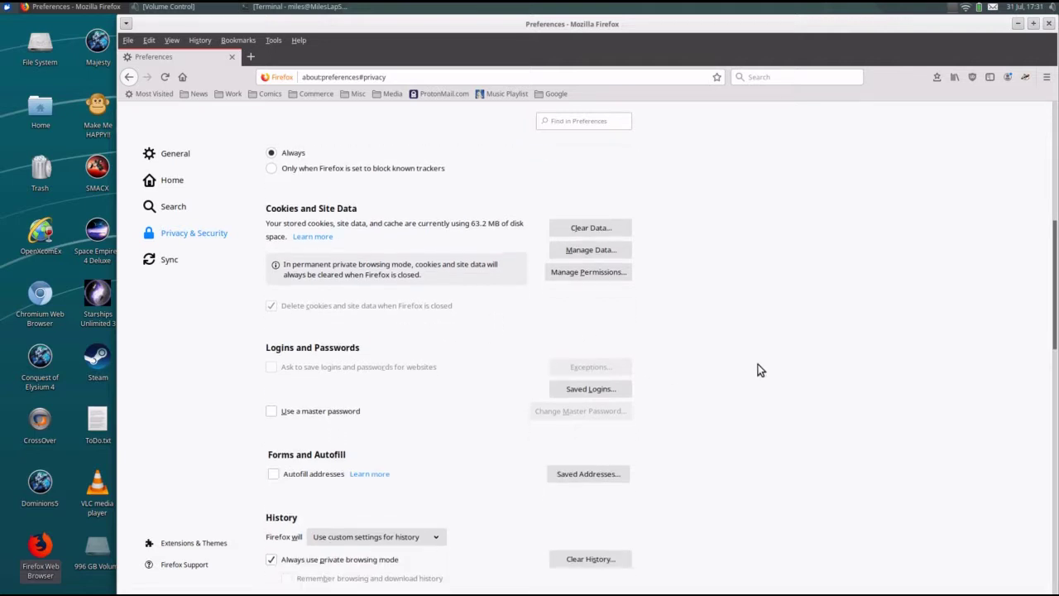
{"action": "scroll", "coordinate": [760, 370], "scroll_direction": "down", "scroll_amount": 1}
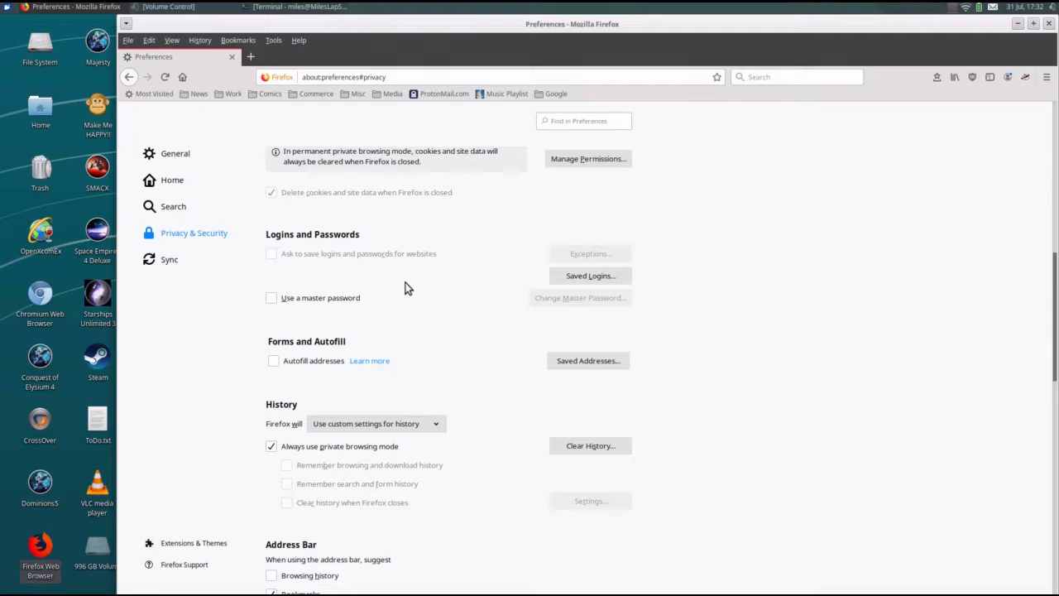
{"action": "scroll", "coordinate": [406, 284], "scroll_direction": "down", "scroll_amount": 2}
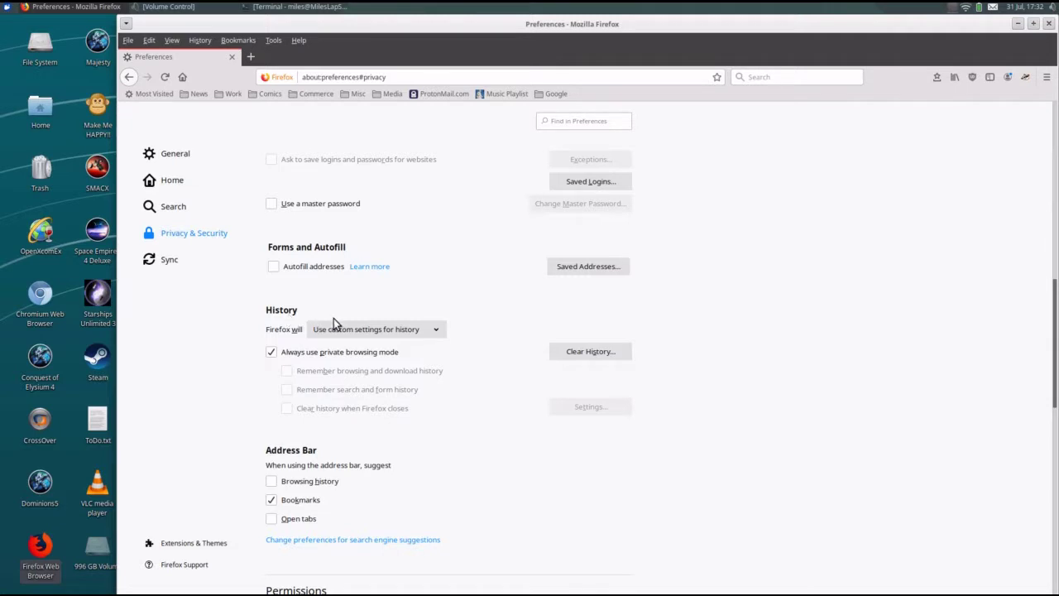
Examine the history mode choices without changing the selection, and review the private browsing and Address Bar suggestion settings.
{"action": "left_click", "coordinate": [435, 331]}
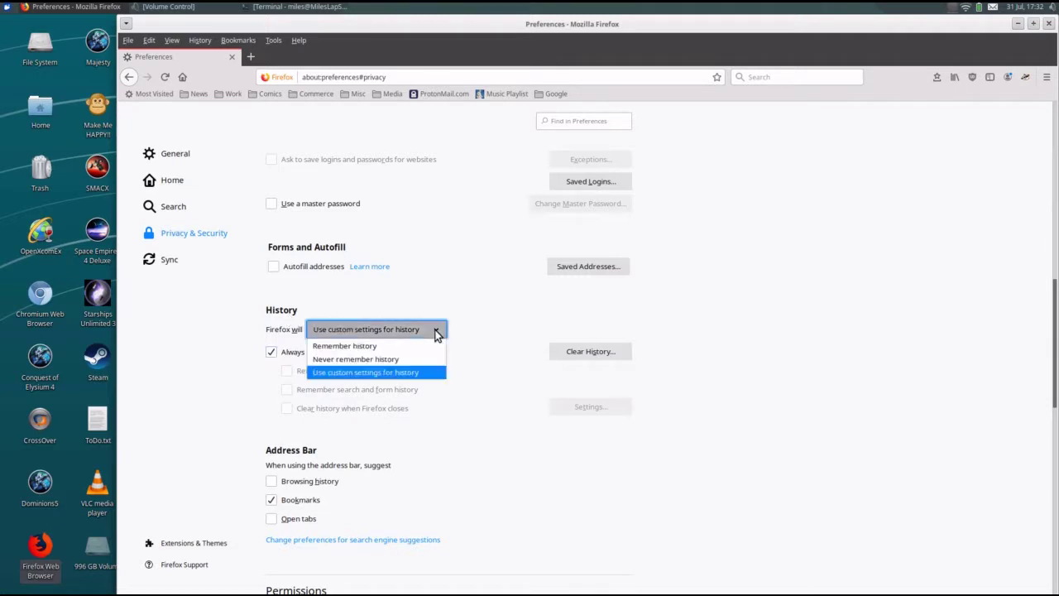
{"action": "left_click", "coordinate": [436, 331]}
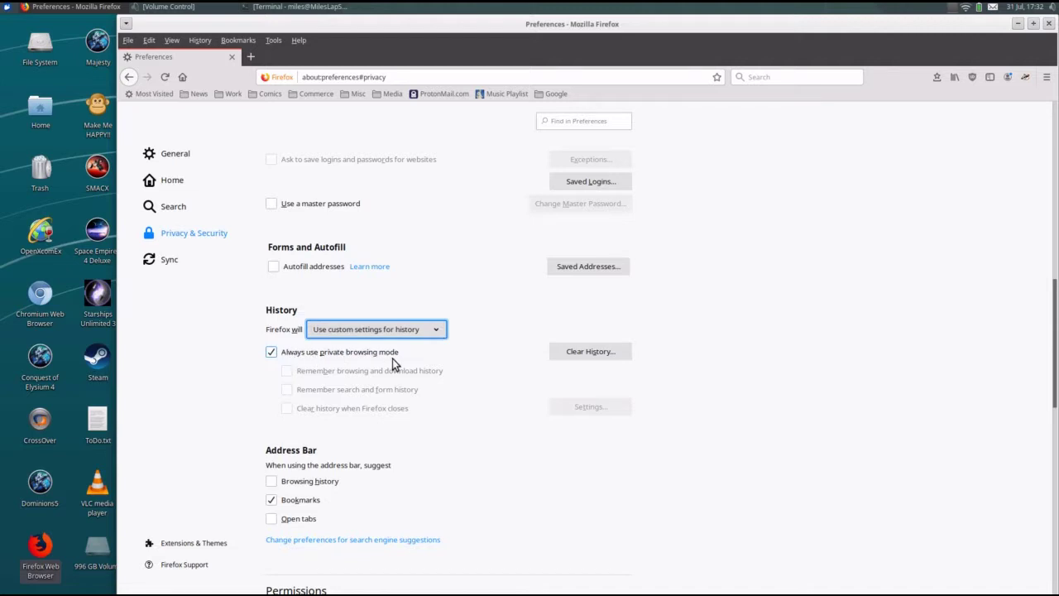
{"action": "scroll", "coordinate": [779, 288], "scroll_direction": "down", "scroll_amount": 2}
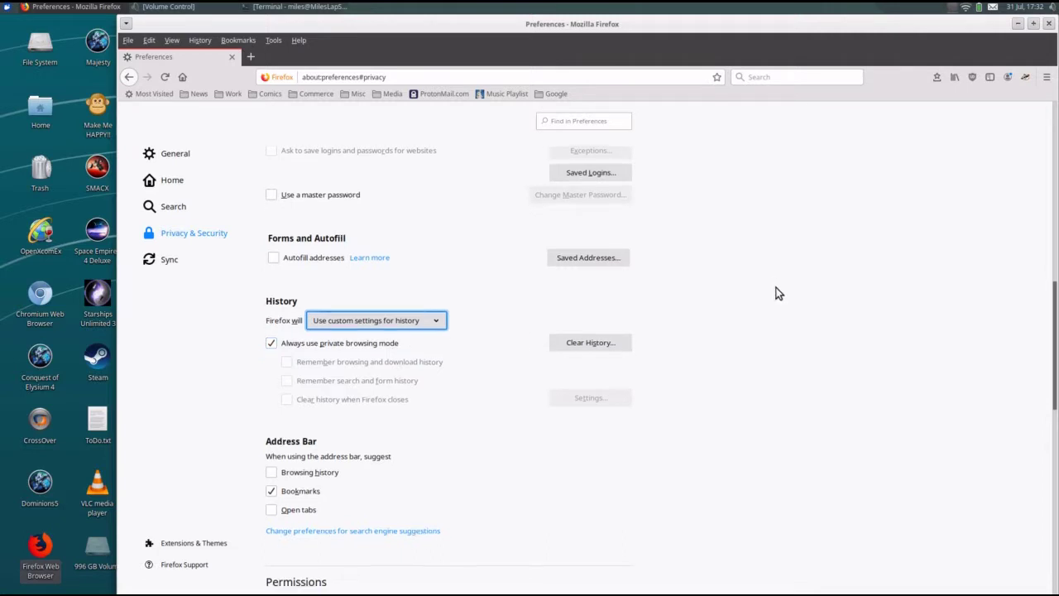
{"action": "scroll", "coordinate": [778, 293], "scroll_direction": "down", "scroll_amount": 1}
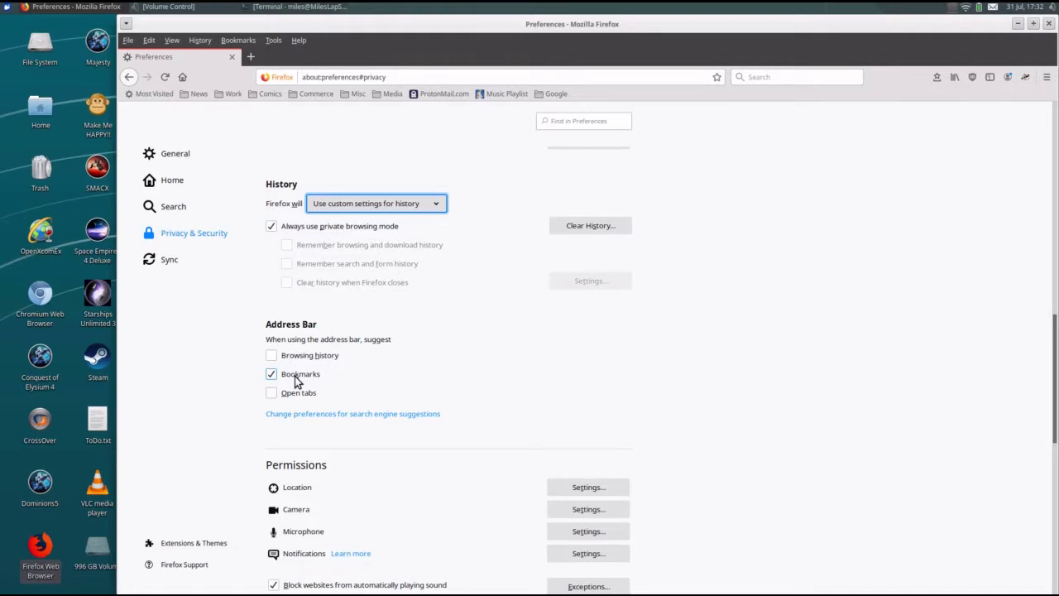
Inspect the Location, Camera, Microphone and Notifications permission settings one after another, closing each without saving changes.
{"action": "scroll", "coordinate": [761, 355], "scroll_direction": "down", "scroll_amount": 2}
{"action": "scroll", "coordinate": [770, 352], "scroll_direction": "down", "scroll_amount": 2}
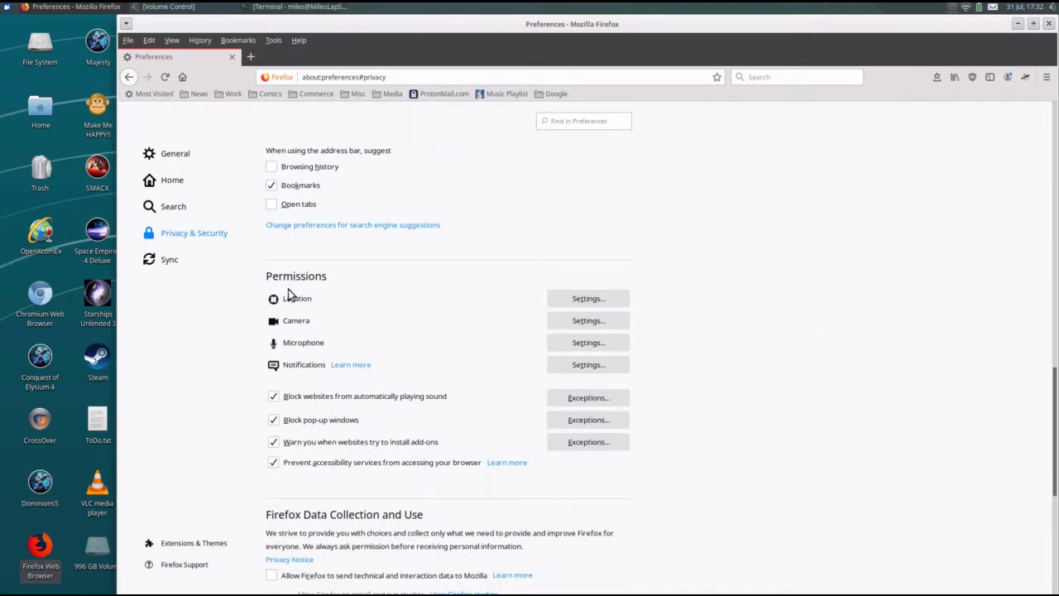
{"action": "left_click", "coordinate": [586, 303]}
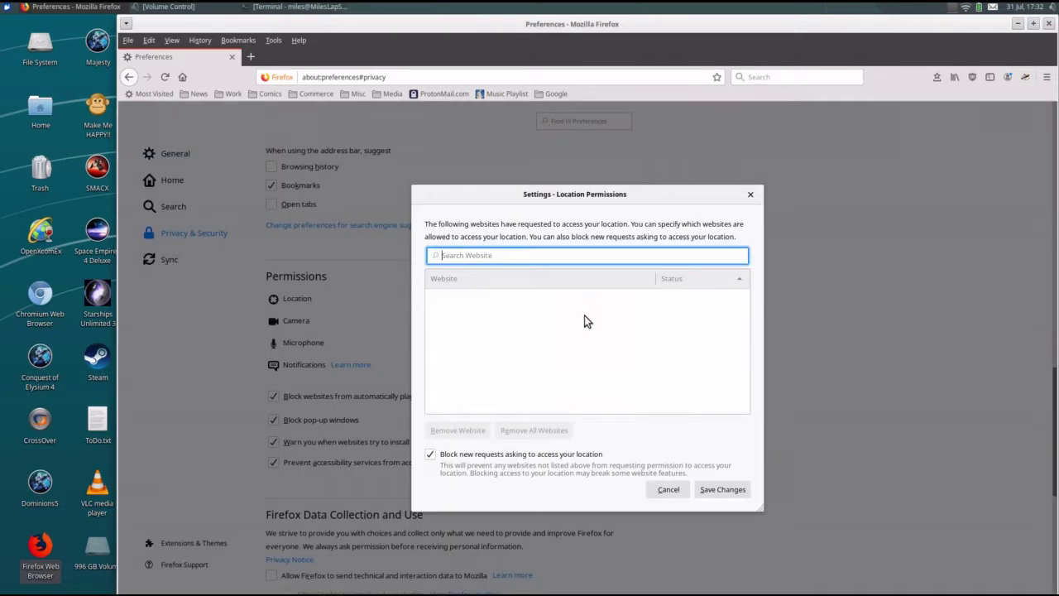
{"action": "left_click", "coordinate": [662, 489]}
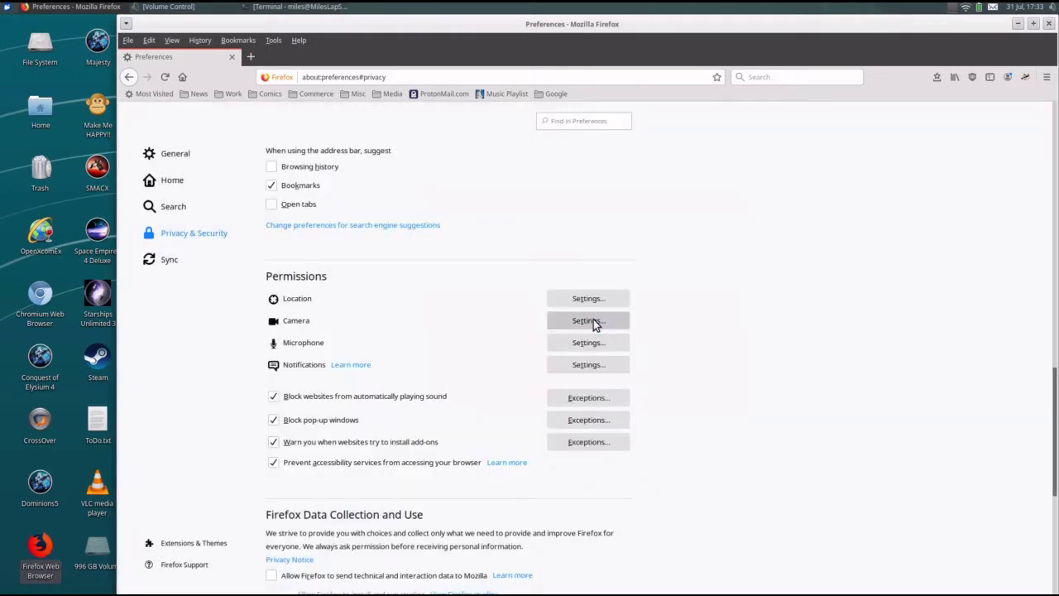
{"action": "left_click", "coordinate": [589, 322]}
{"action": "left_click", "coordinate": [670, 489]}
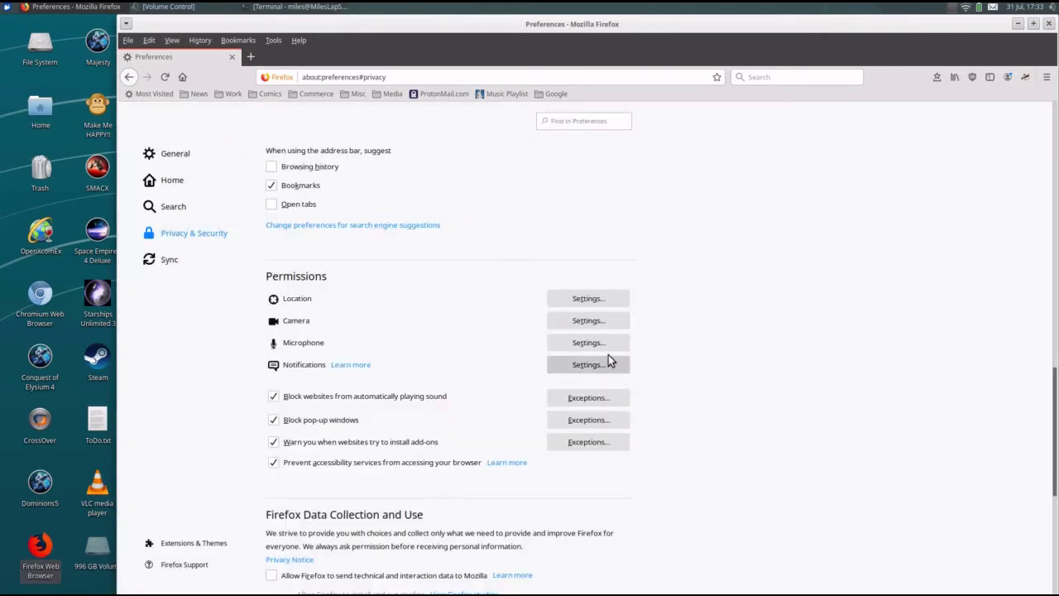
{"action": "left_click", "coordinate": [606, 344]}
{"action": "left_click", "coordinate": [660, 497]}
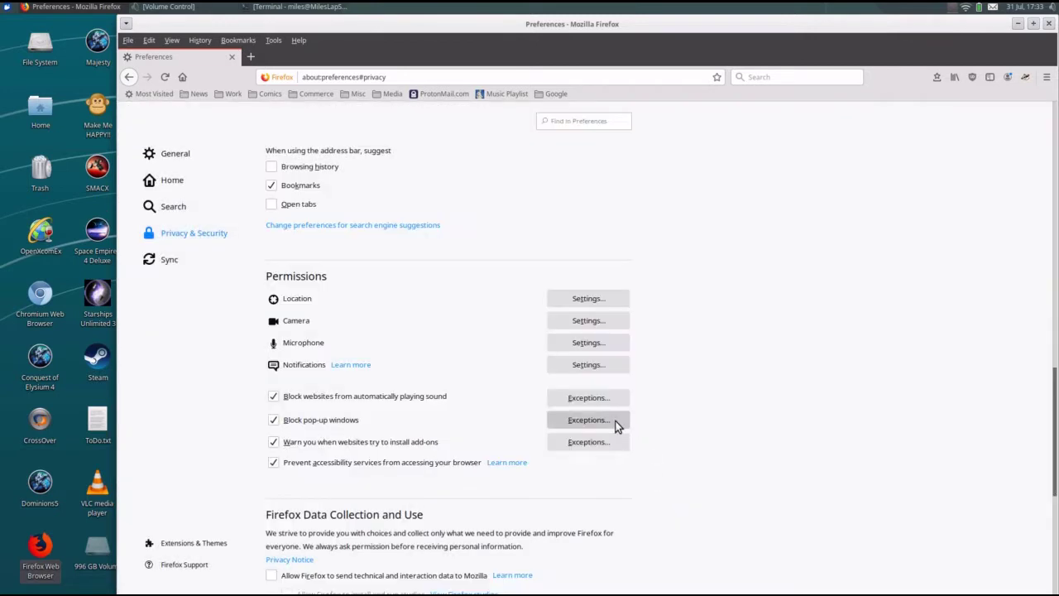
{"action": "left_click", "coordinate": [591, 364]}
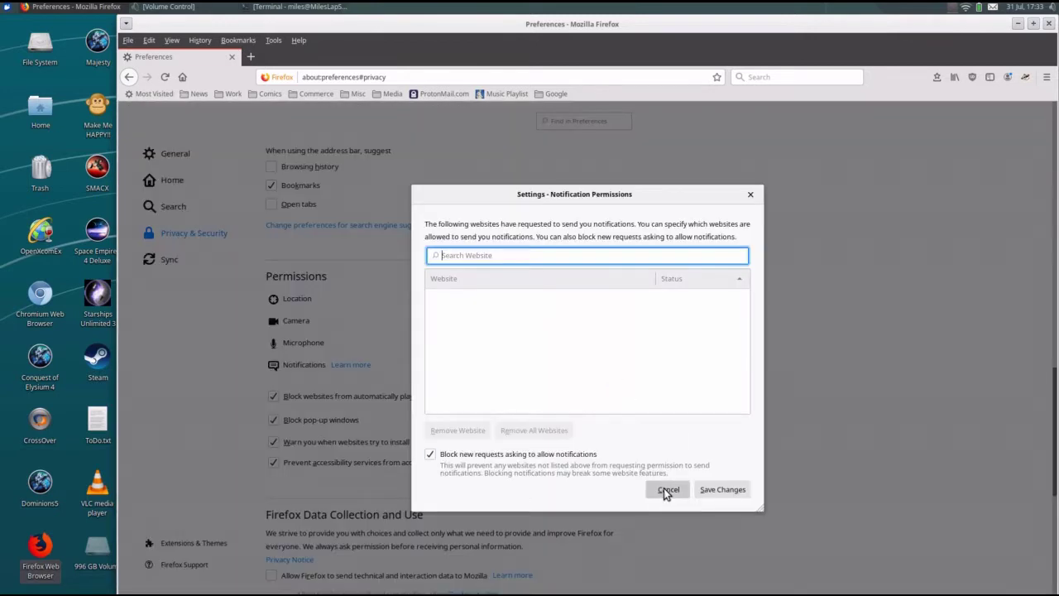
{"action": "left_click", "coordinate": [667, 493]}
Review the sound, pop-up and add-on blocking options and the Firefox Data Collection and Use, Security and Certificates sections.
{"action": "scroll", "coordinate": [335, 353], "scroll_direction": "down", "scroll_amount": 1}
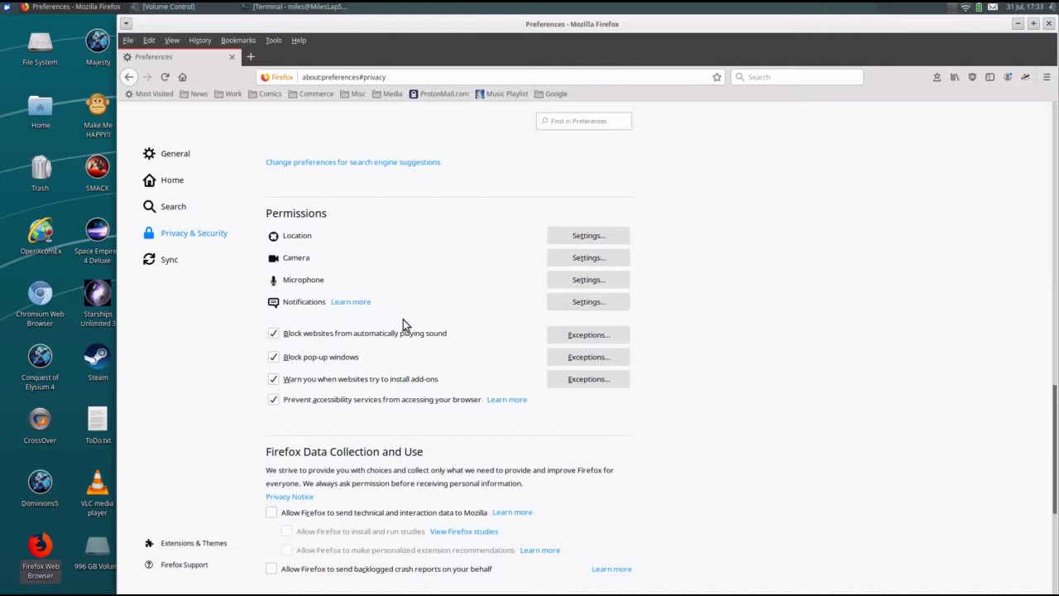
{"action": "scroll", "coordinate": [716, 359], "scroll_direction": "down", "scroll_amount": 3}
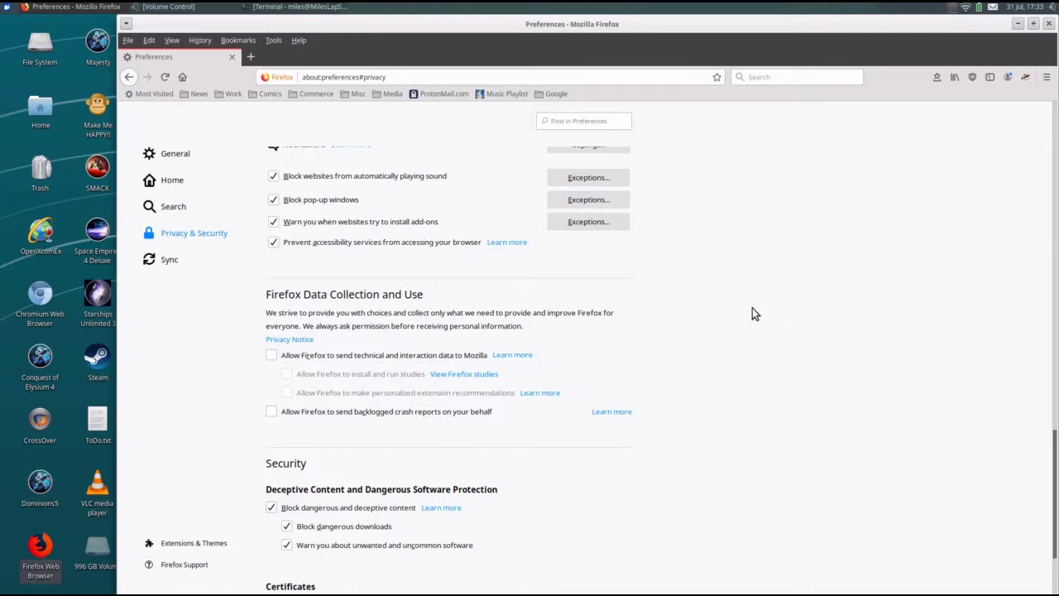
{"action": "scroll", "coordinate": [753, 311], "scroll_direction": "down", "scroll_amount": 3}
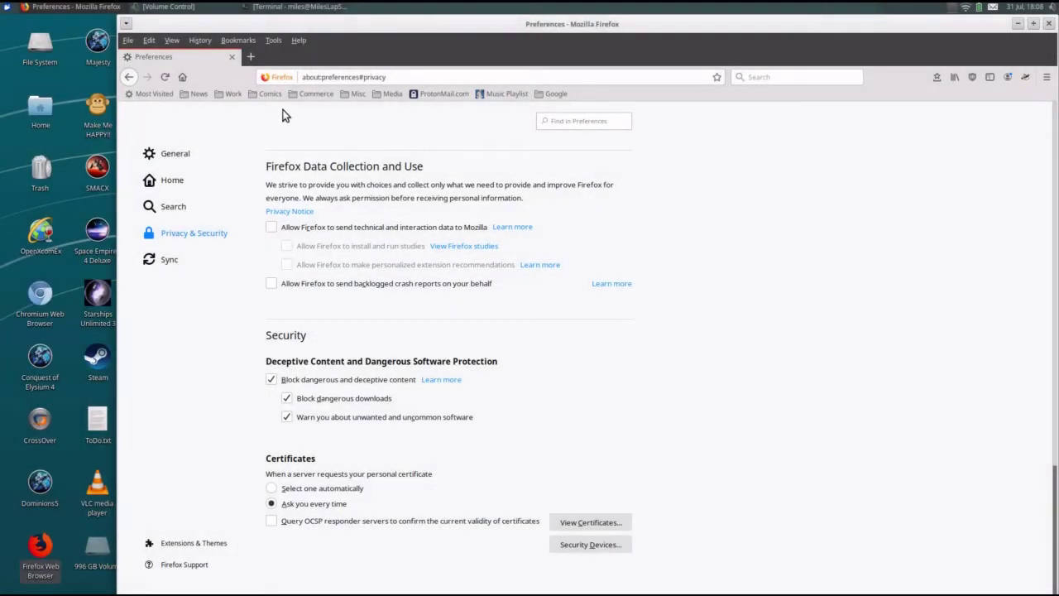
Open about:config in a new tab and accept the risk warning to reach the advanced preferences list.
{"action": "left_click", "coordinate": [250, 57]}
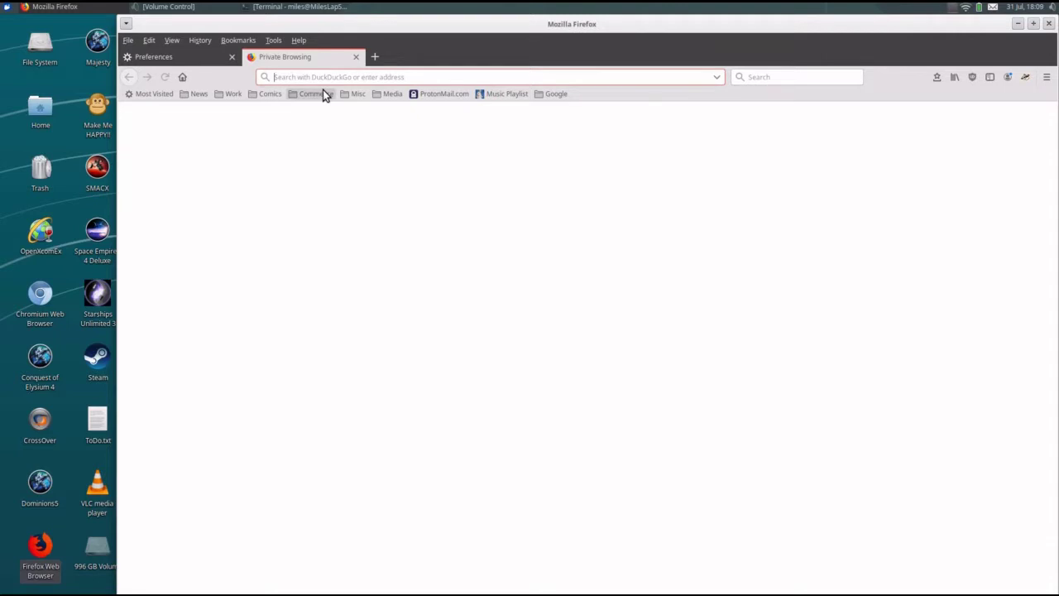
{"action": "type", "text": "about"}
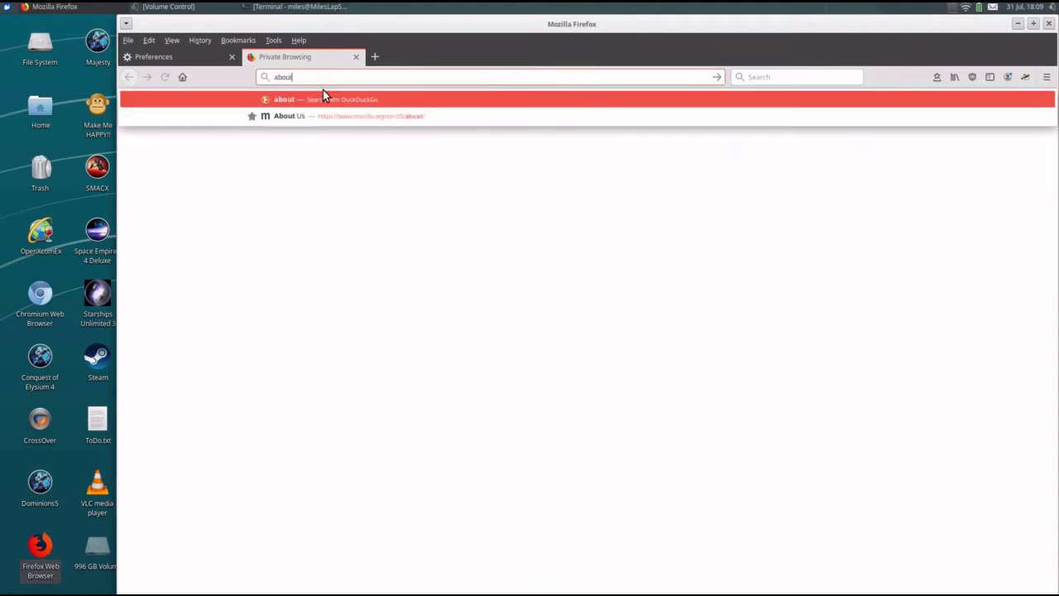
{"action": "type", "text": ":config"}
{"action": "key", "text": "Return"}
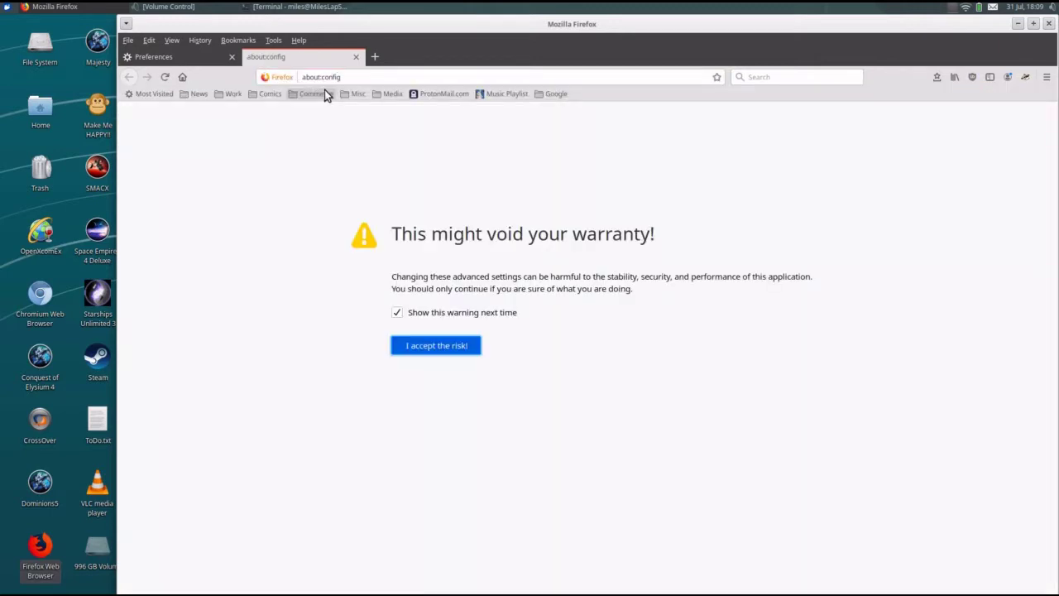
{"action": "left_click", "coordinate": [431, 351]}
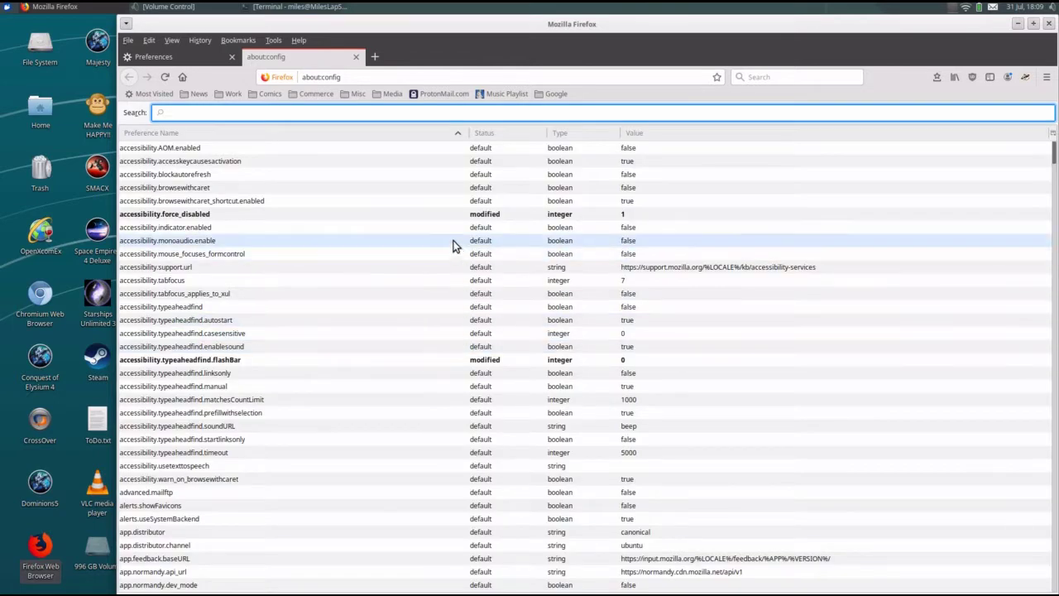